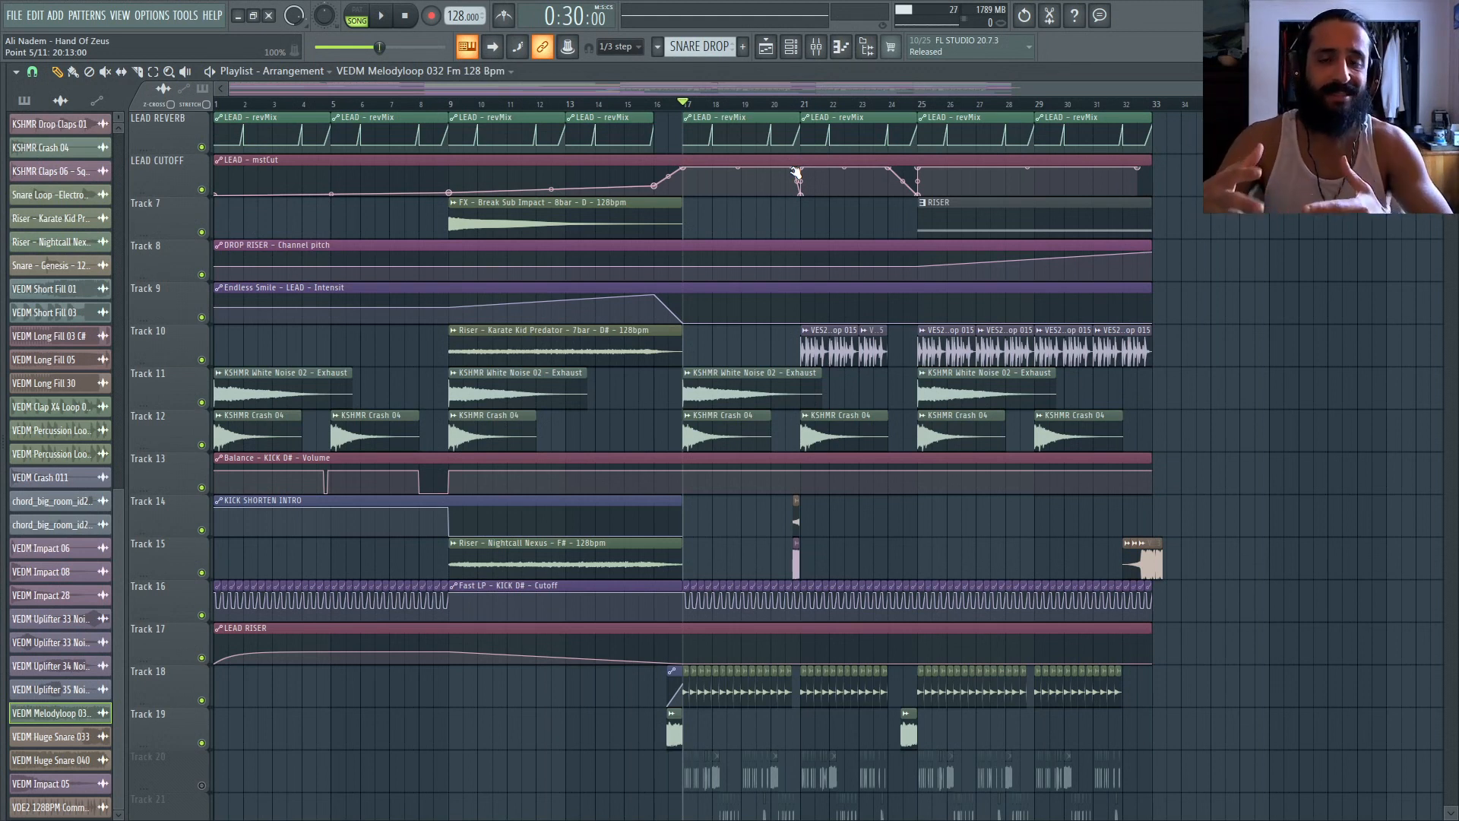
Solo the LEAD track in the mixer, play the drop, and return the playhead to bar 17.
{"action": "left_click", "coordinate": [816, 46]}
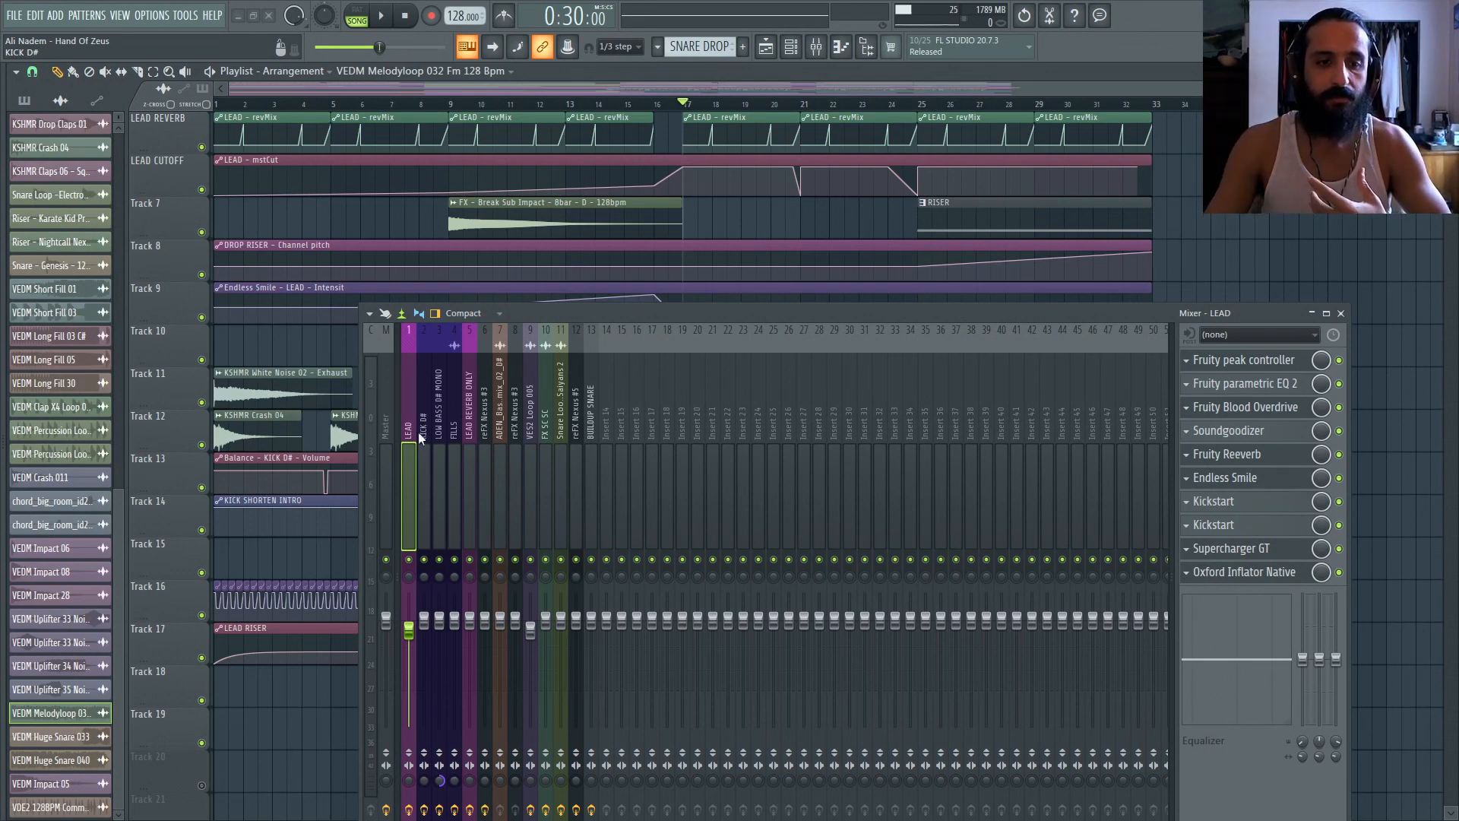
{"action": "right_click", "coordinate": [410, 561]}
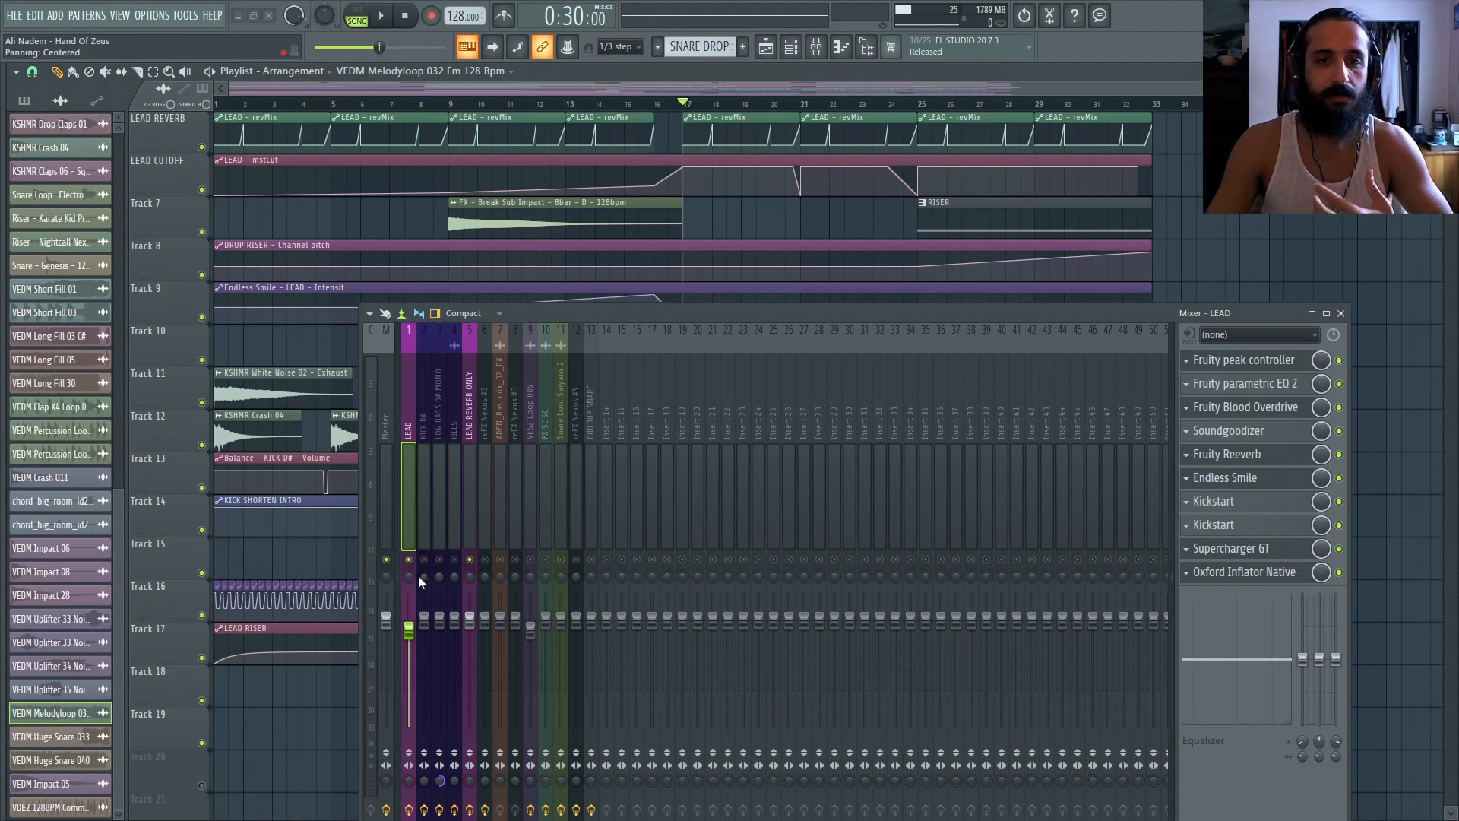
{"action": "key", "text": "space"}
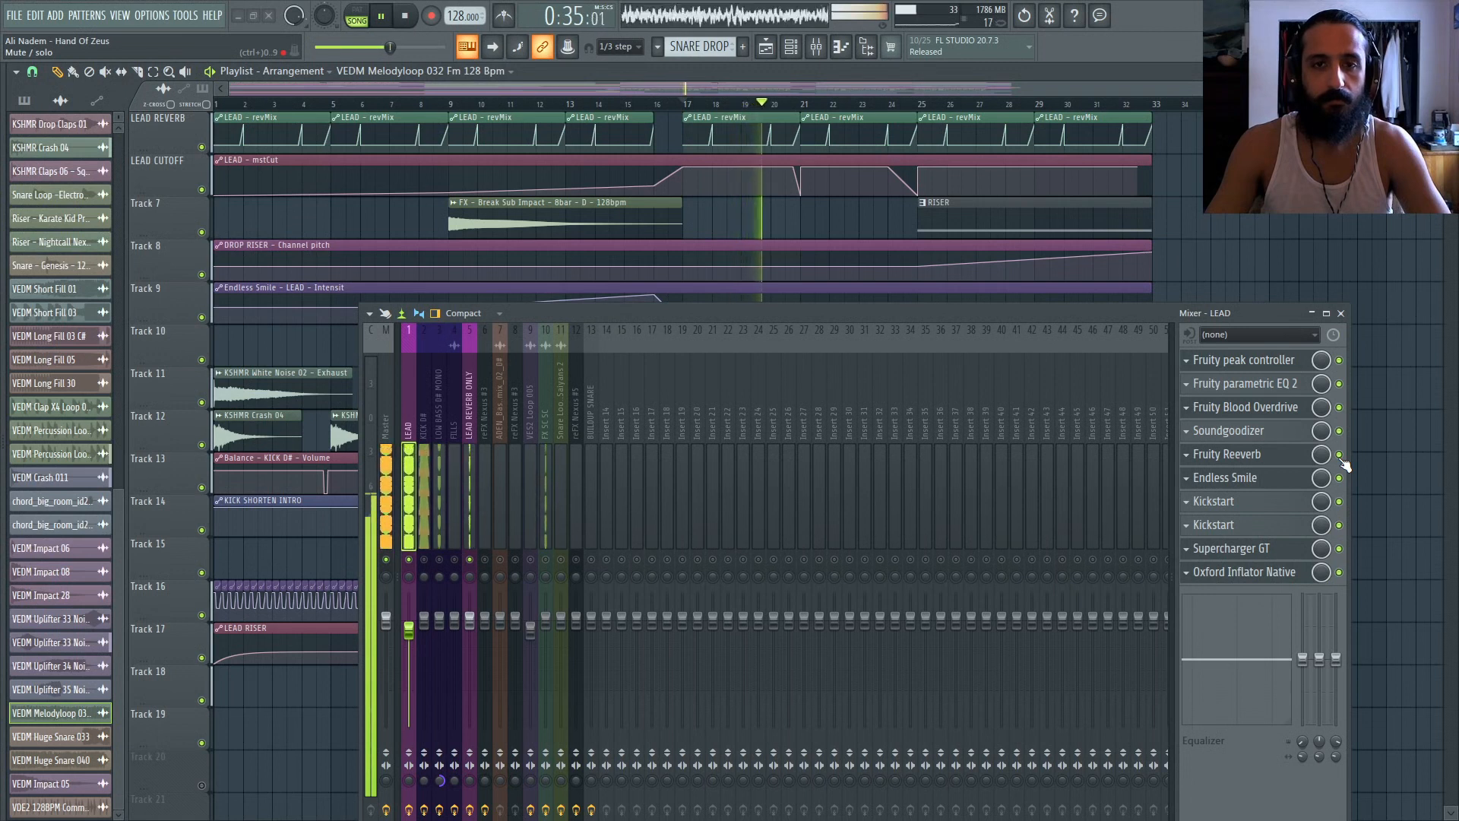
{"action": "key", "text": "space"}
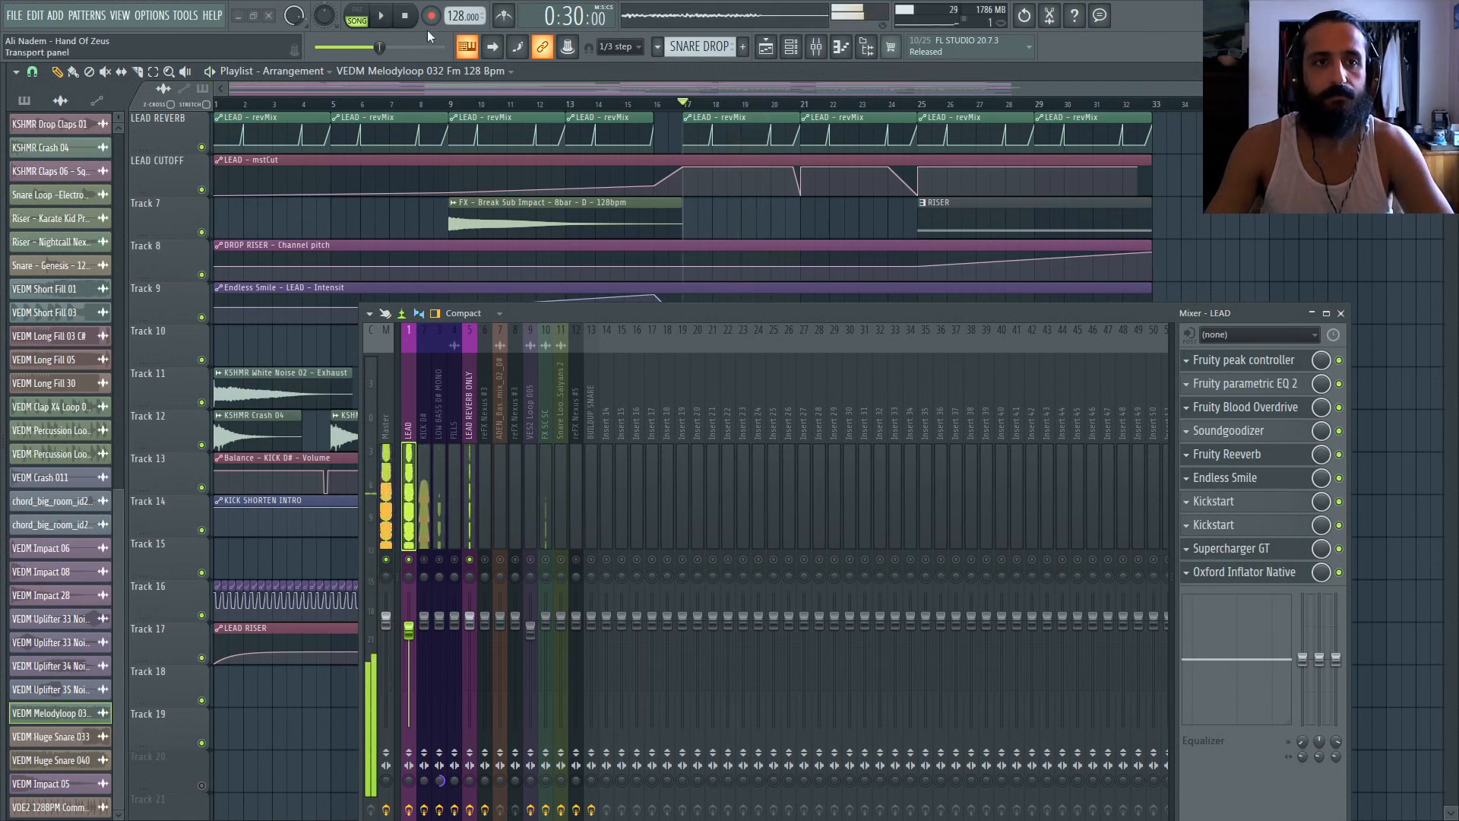
{"action": "left_click", "coordinate": [404, 15]}
{"action": "left_click", "coordinate": [679, 104]}
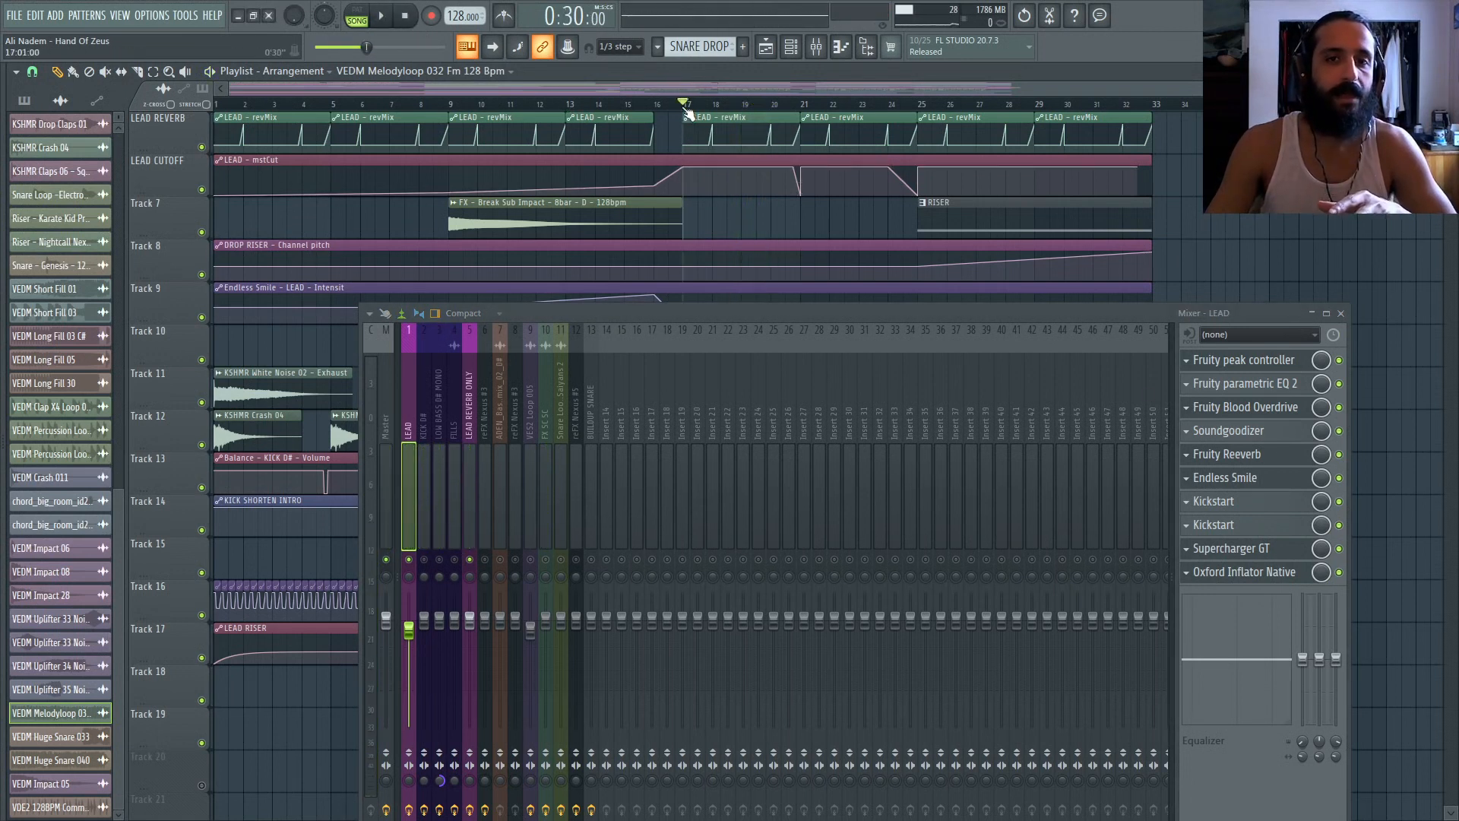
Open Fruity Reeverb on the LEAD track, arrange it clear of the mixer, and play the drop while watching its reverb level.
{"action": "left_click", "coordinate": [1226, 454]}
{"action": "left_click_drag", "start_coordinate": [813, 308], "coordinate": [702, 459]}
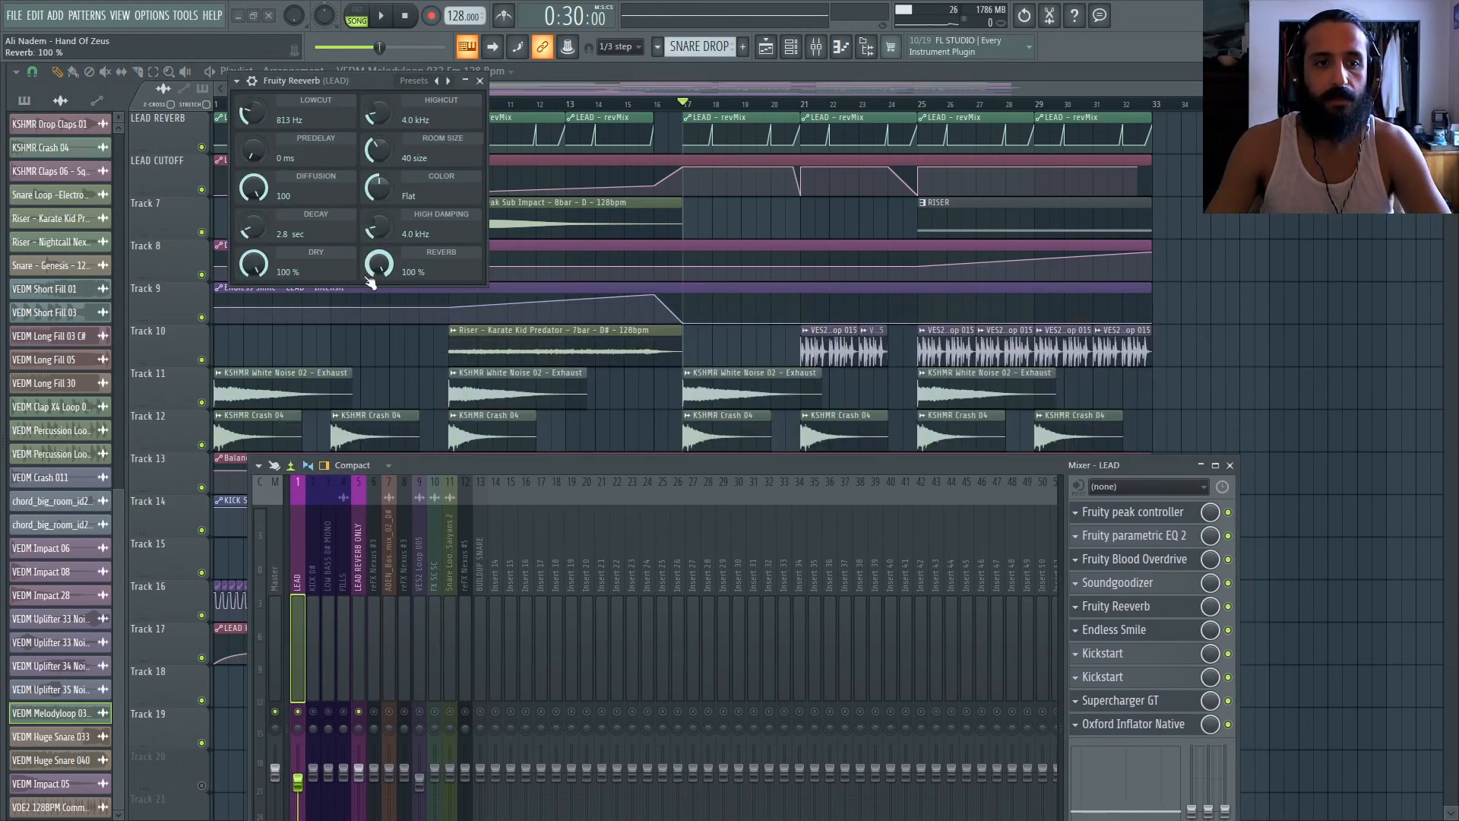
{"action": "key", "text": "space"}
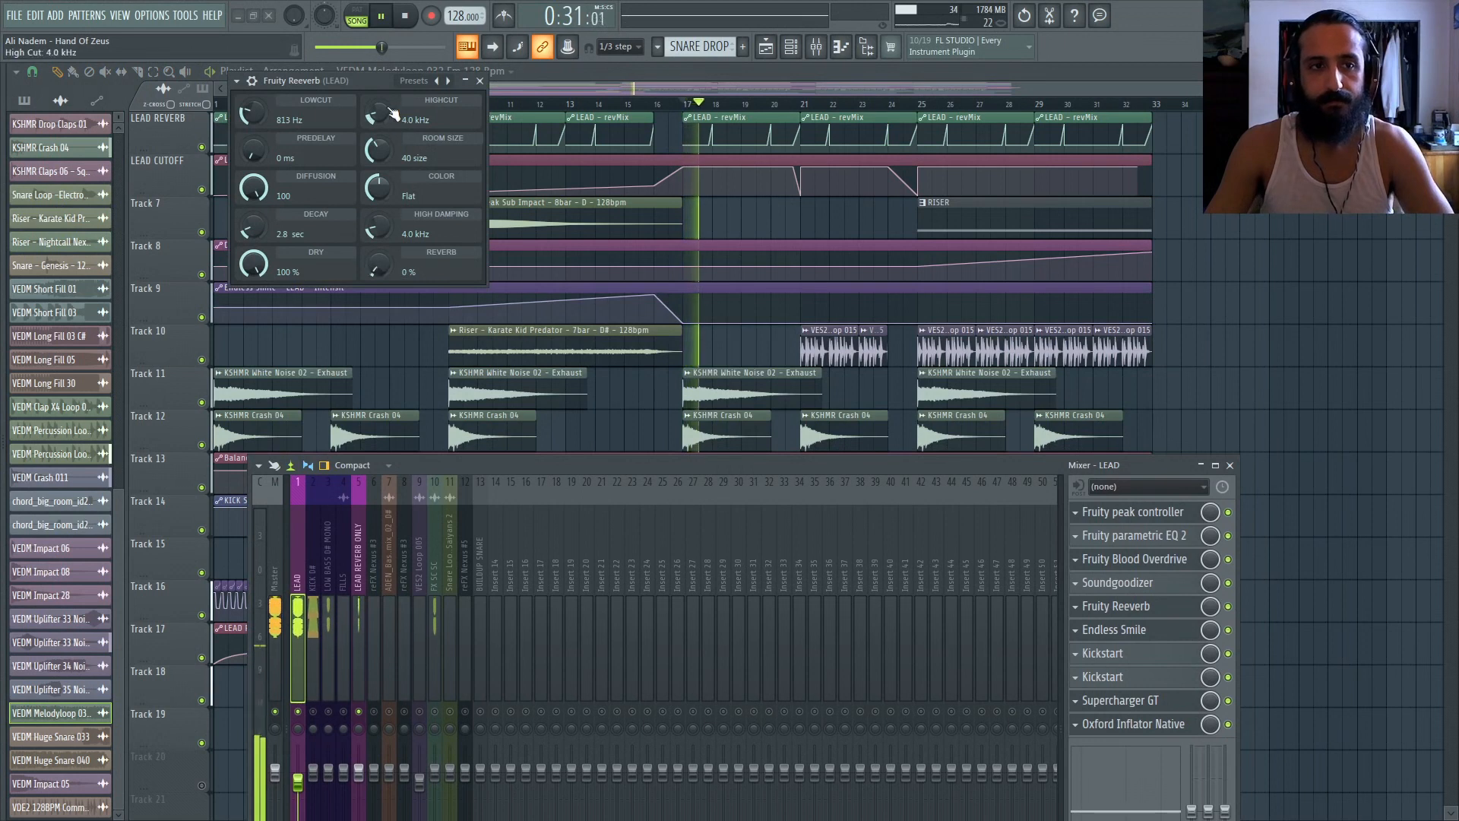
{"action": "left_click_drag", "start_coordinate": [371, 76], "coordinate": [530, 149]}
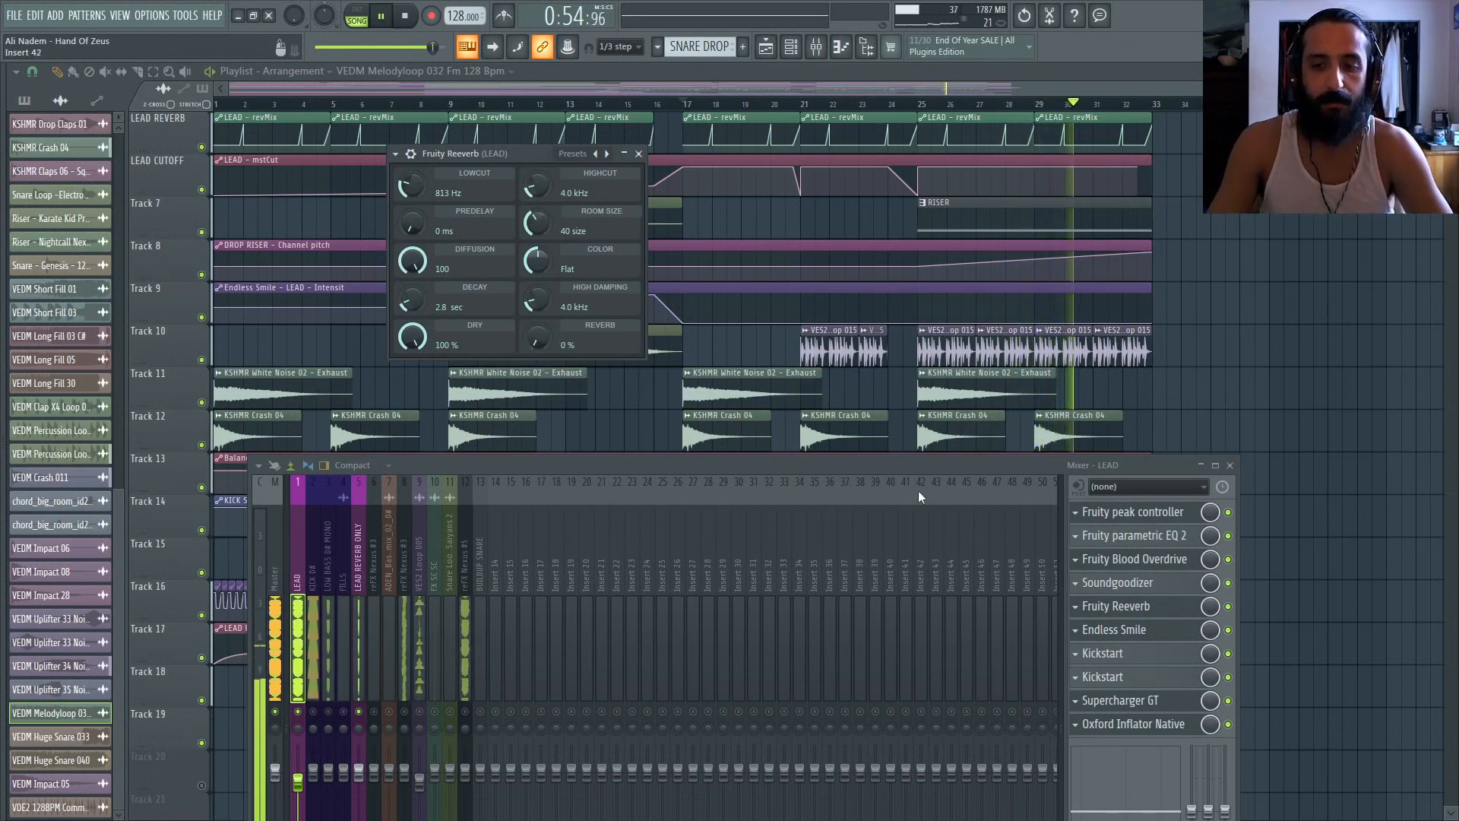
{"action": "key", "text": "space"}
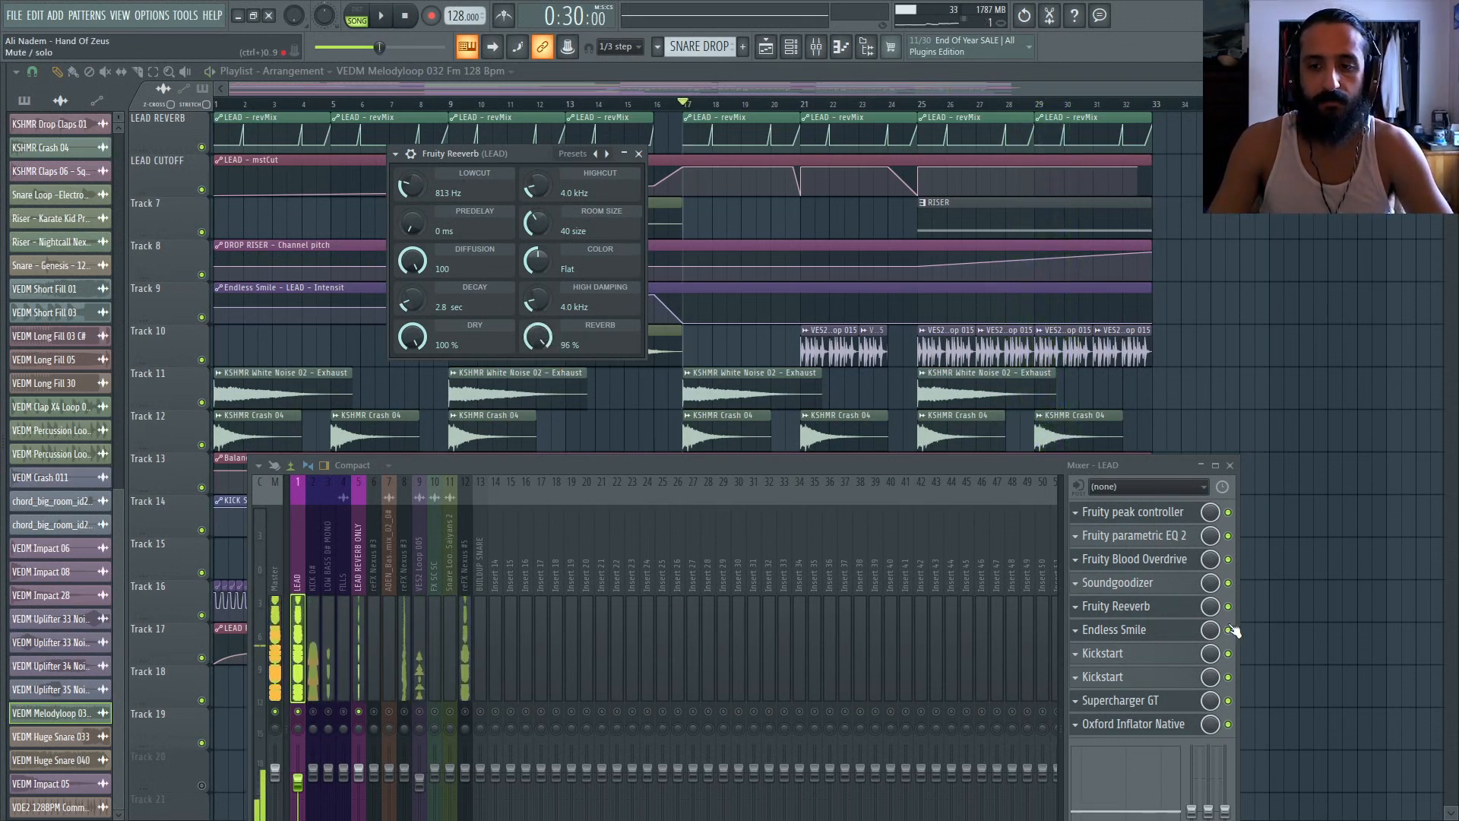
Bypass Fruity Reeverb on the LEAD track, play the drop without it, and switch the effect back on.
{"action": "left_click", "coordinate": [1228, 607]}
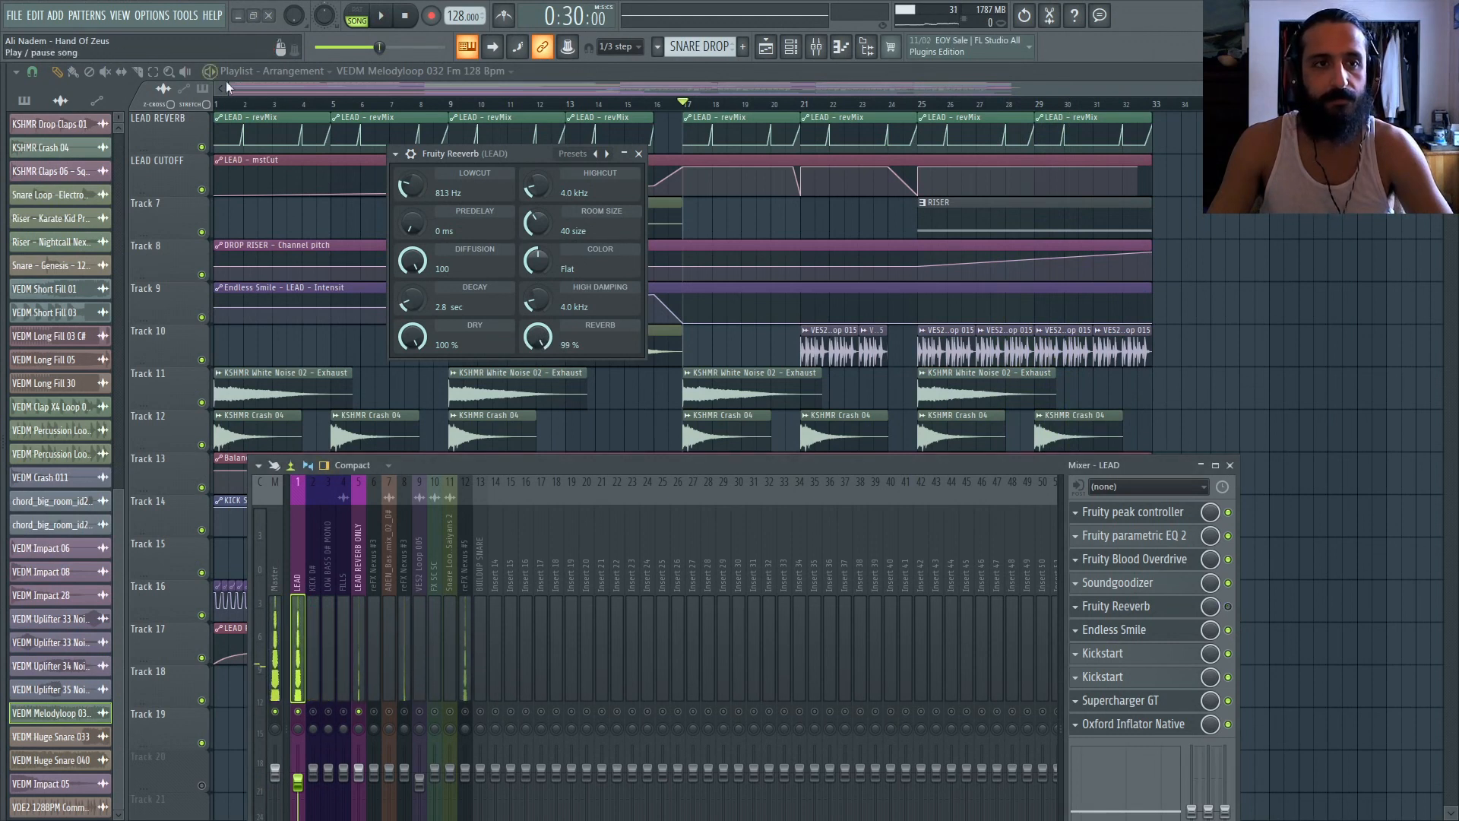
{"action": "key", "text": "Escape"}
{"action": "key", "text": "space"}
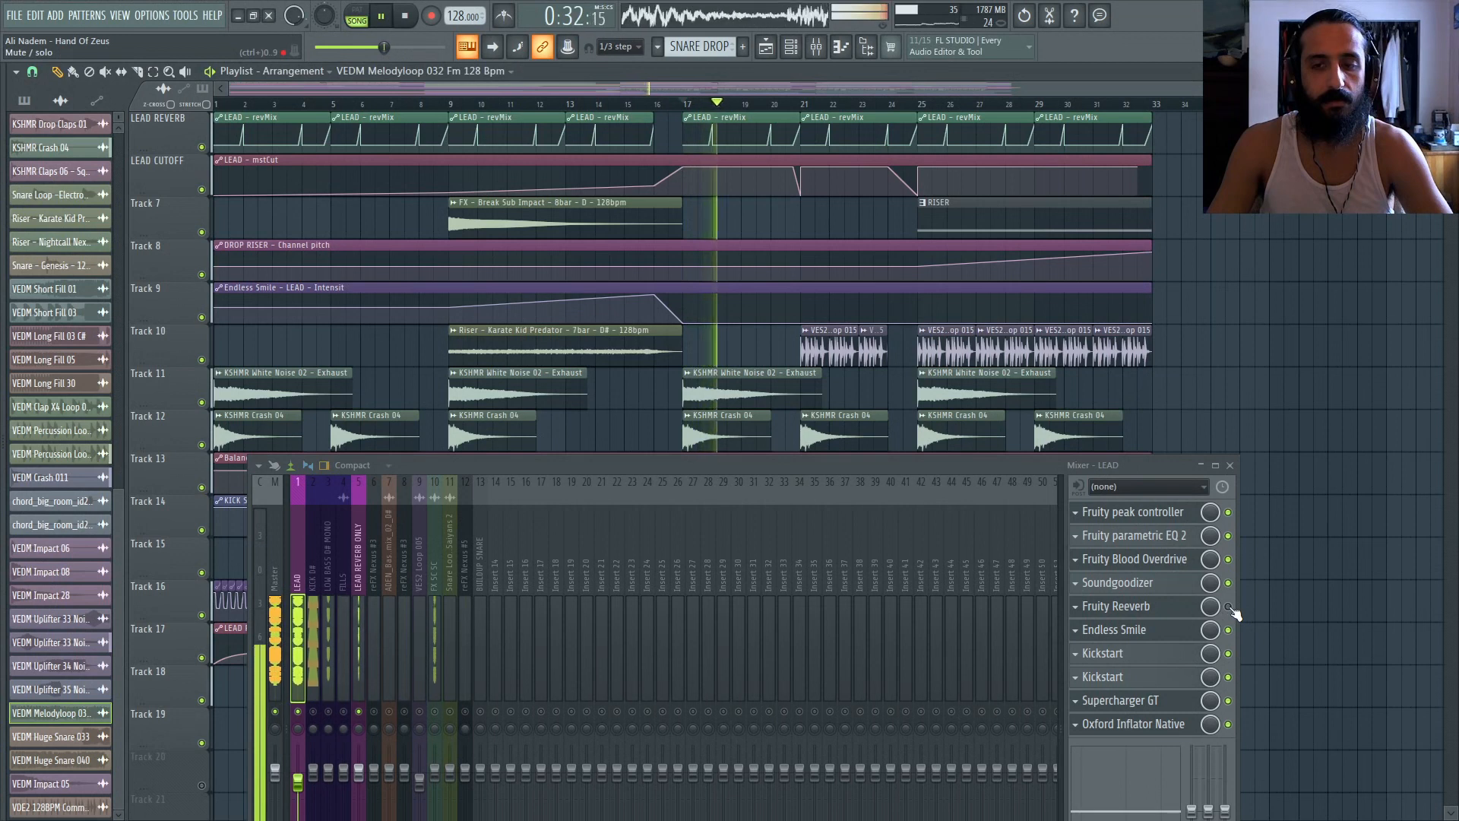
{"action": "key", "text": "space"}
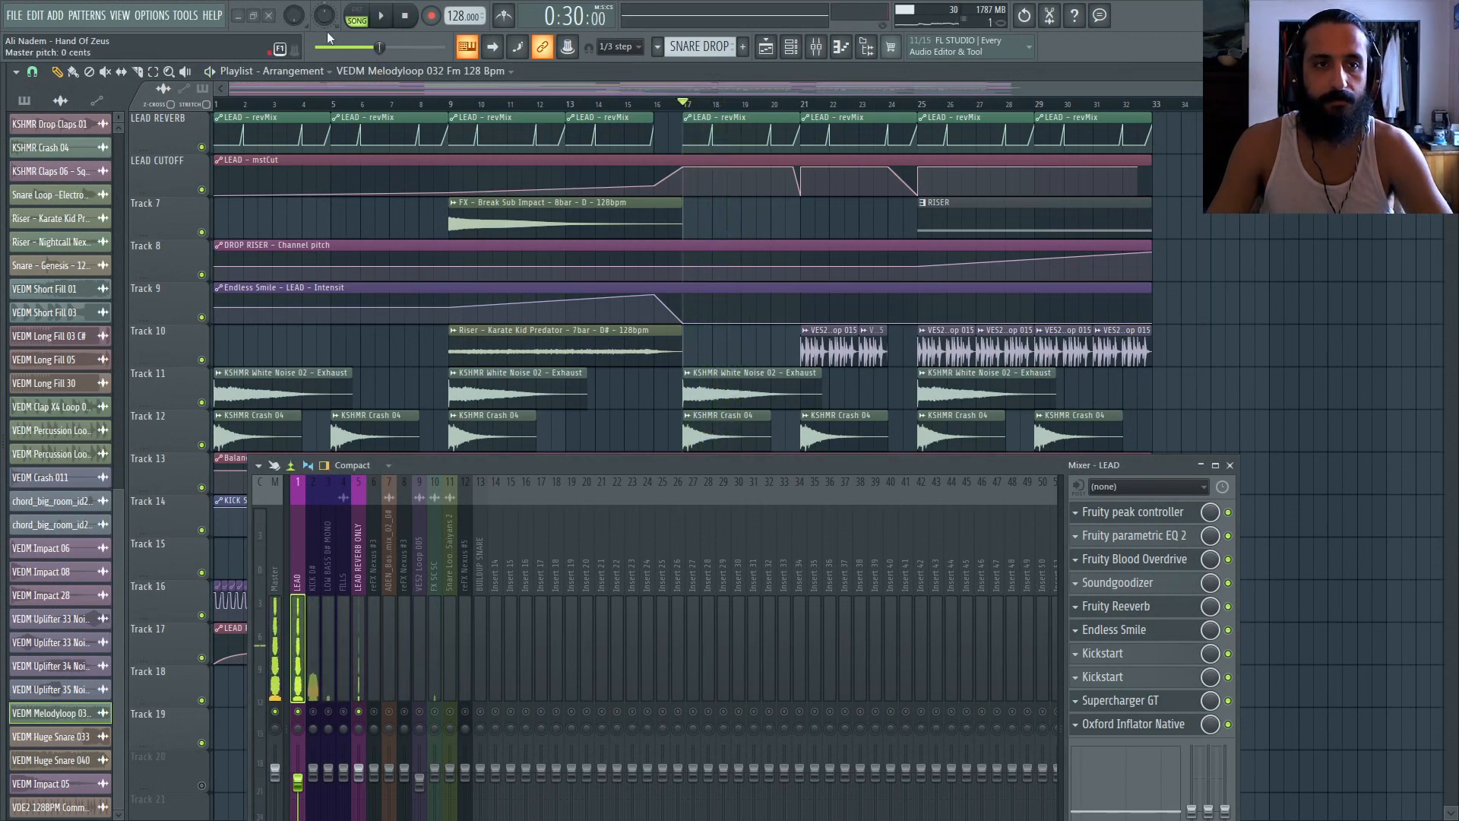
Play the drop with Fruity Reeverb enabled and its window open, watching how the reverb level reacts to the lead.
{"action": "left_click", "coordinate": [381, 17]}
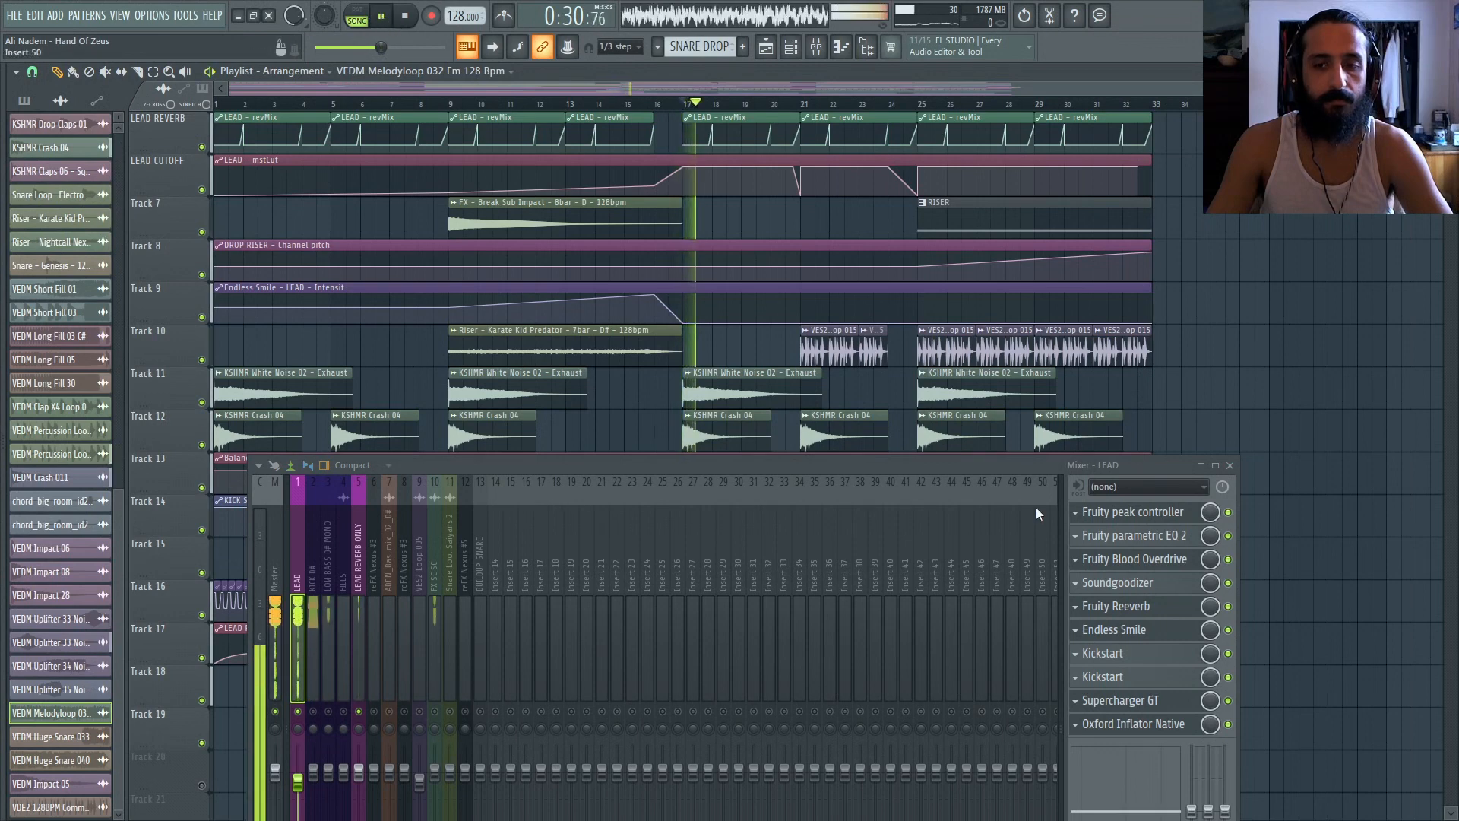
{"action": "left_click", "coordinate": [1156, 608]}
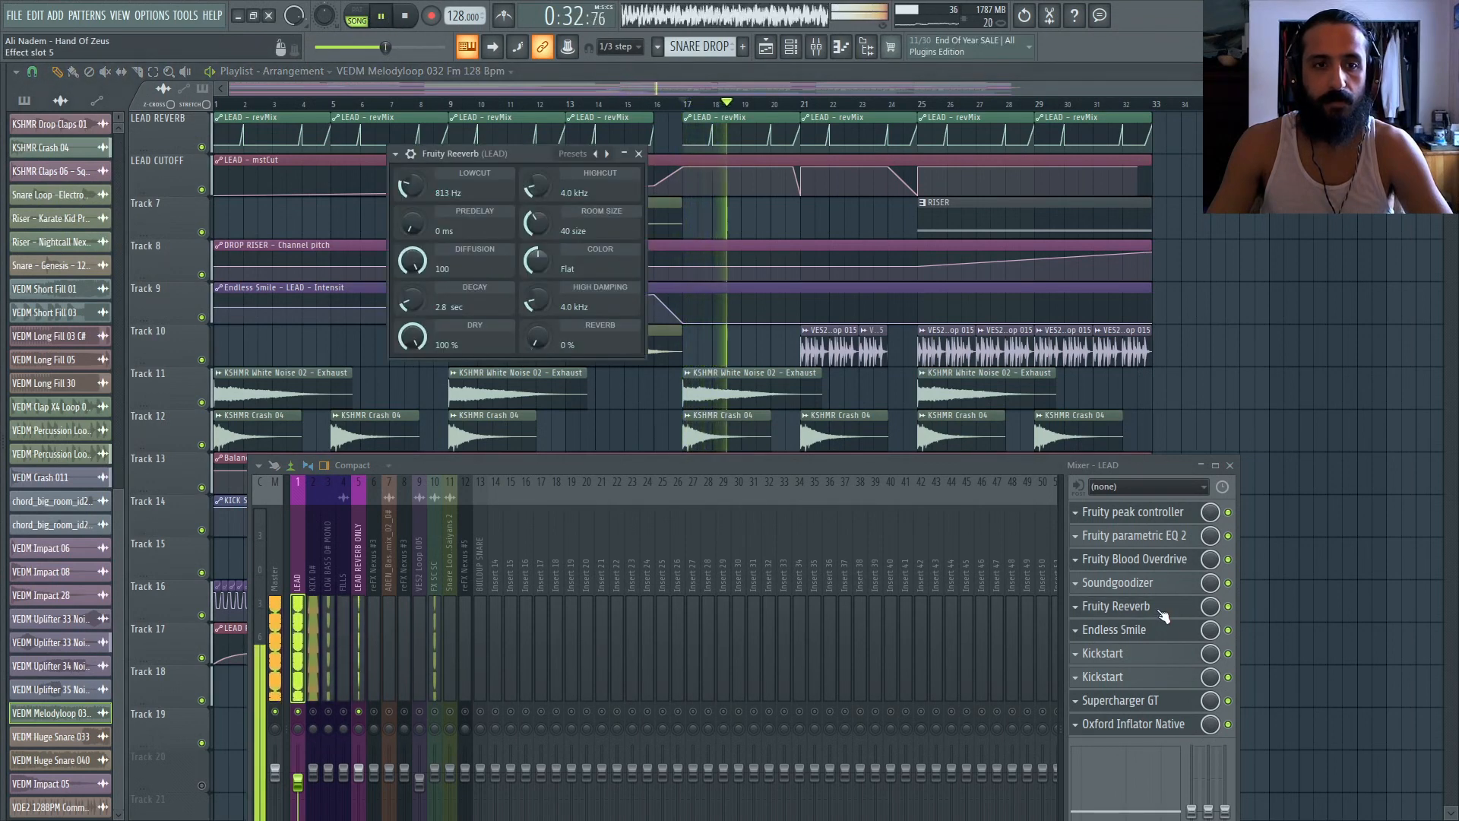
{"action": "left_click_drag", "start_coordinate": [538, 340], "coordinate": [491, 193]}
{"action": "key", "text": "space"}
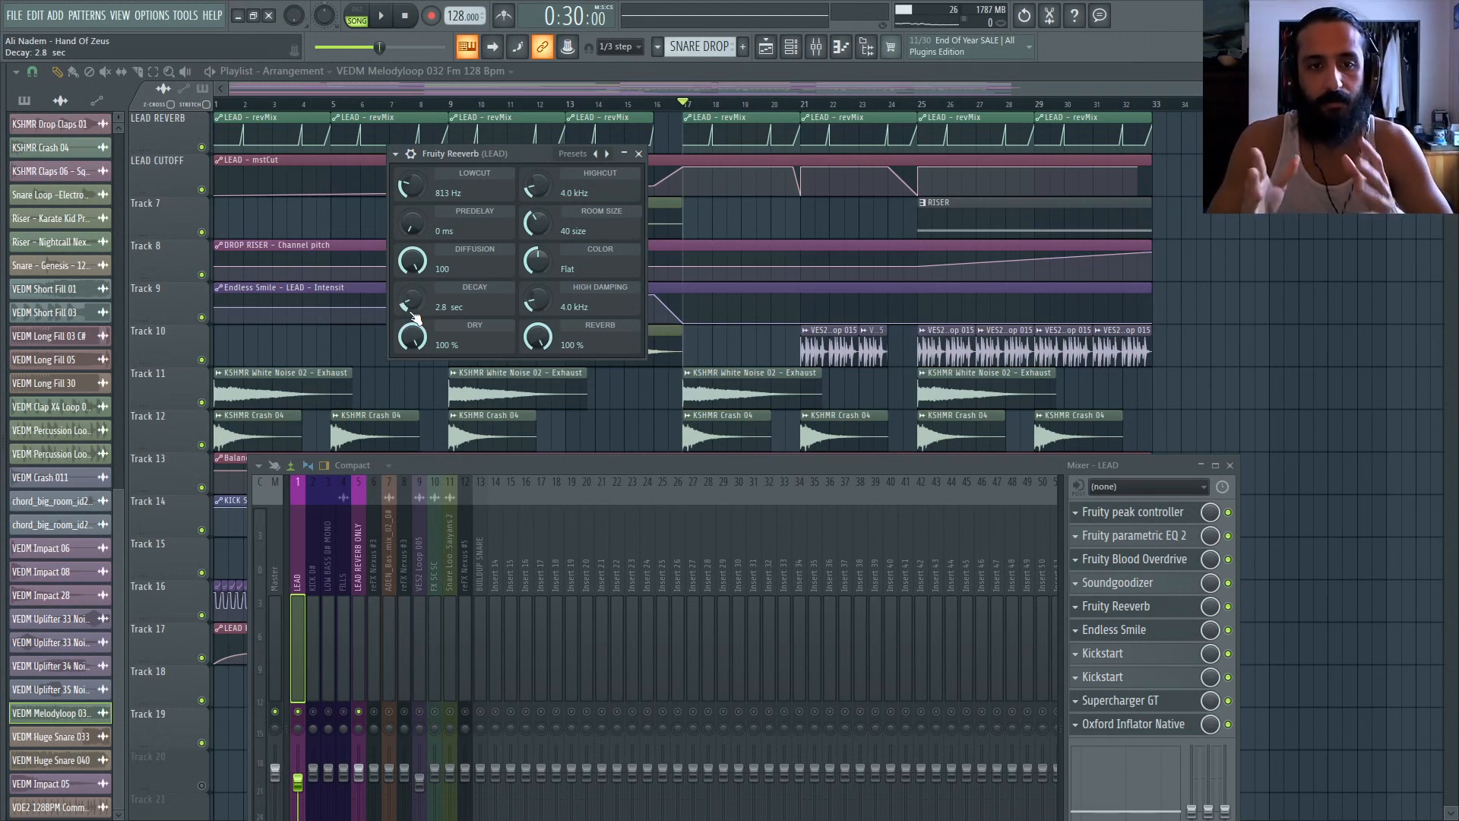
{"action": "left_click_drag", "start_coordinate": [538, 262], "coordinate": [538, 251]}
{"action": "right_click", "coordinate": [541, 266]}
{"action": "left_click", "coordinate": [558, 281]}
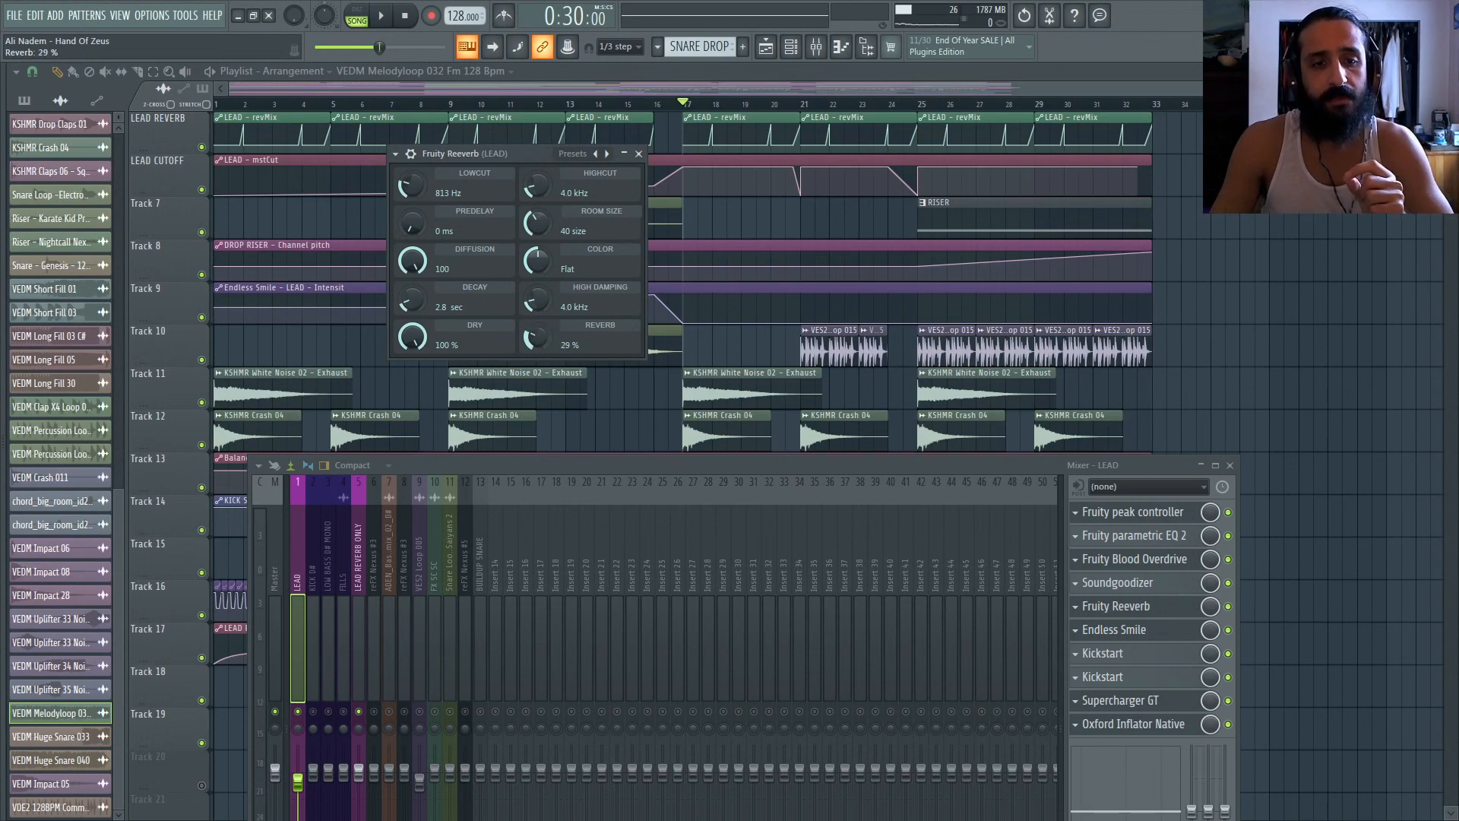
Inspect the reverb level's link to Peak ctrl - Peak, pick the Inverted mapping formula, and close the settings without accepting.
{"action": "right_click", "coordinate": [543, 338]}
{"action": "left_click", "coordinate": [591, 472]}
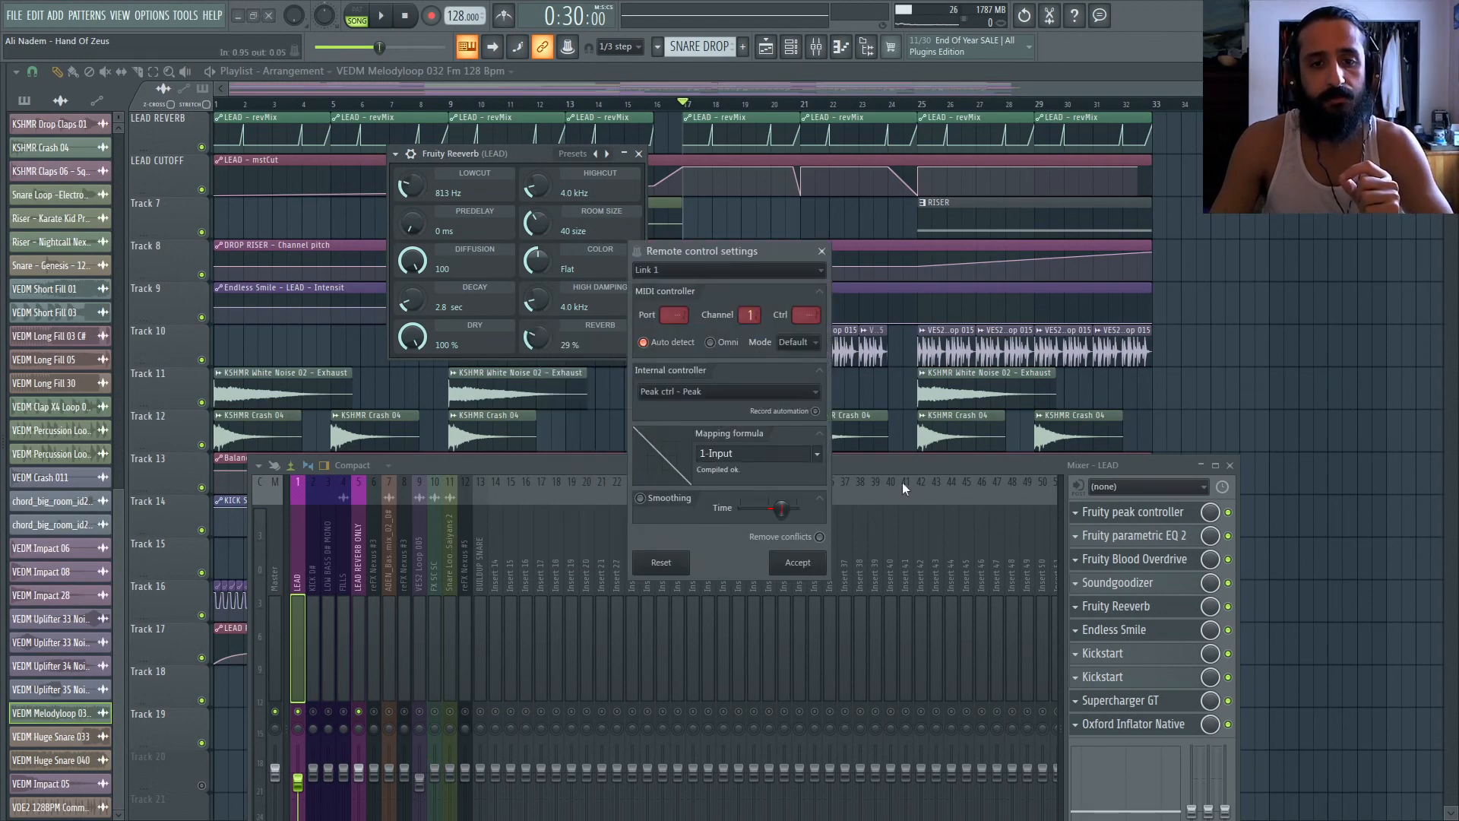
{"action": "left_click", "coordinate": [718, 391]}
{"action": "left_click", "coordinate": [712, 385]}
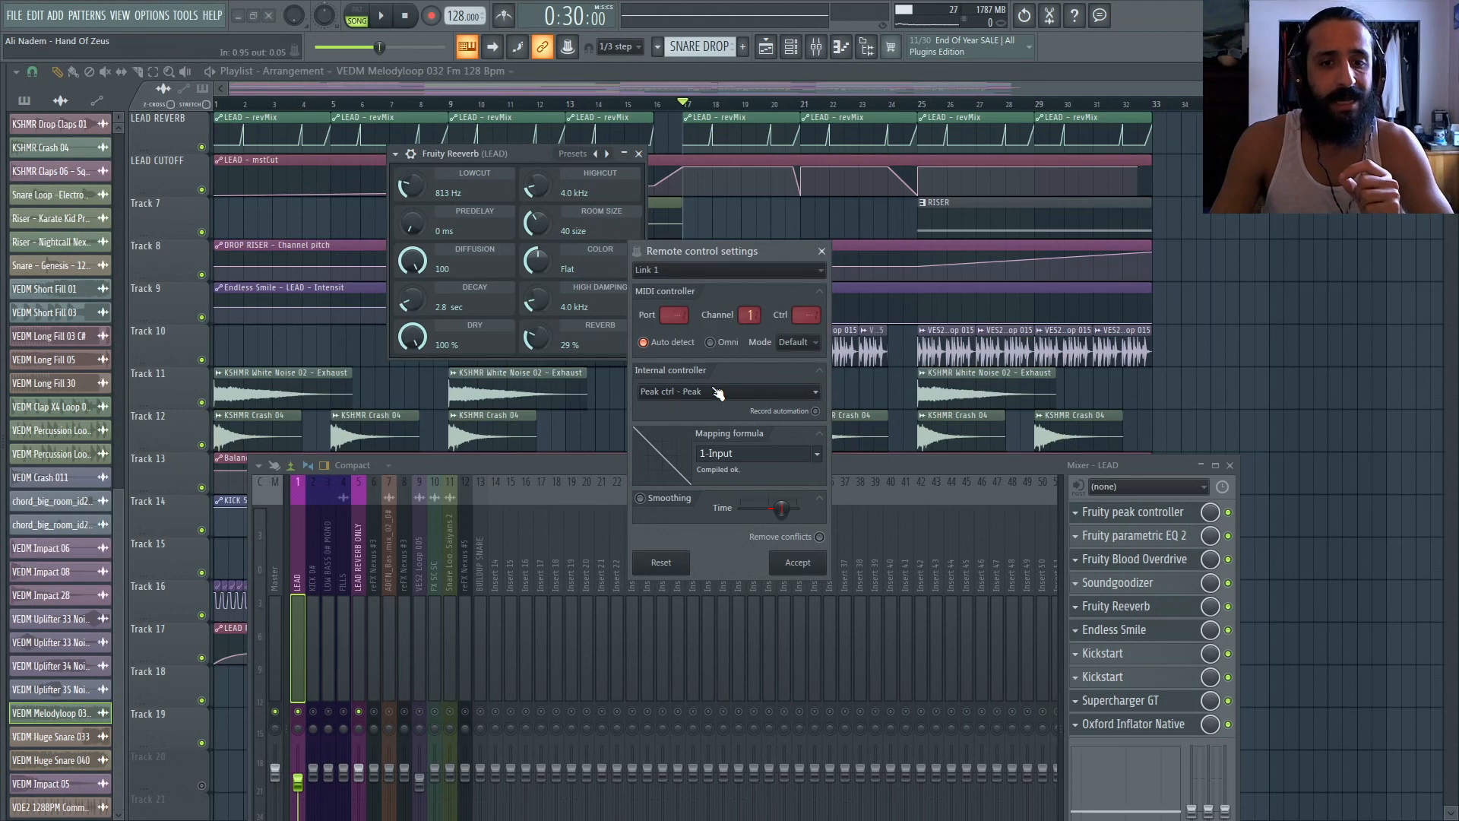
{"action": "left_click", "coordinate": [818, 454]}
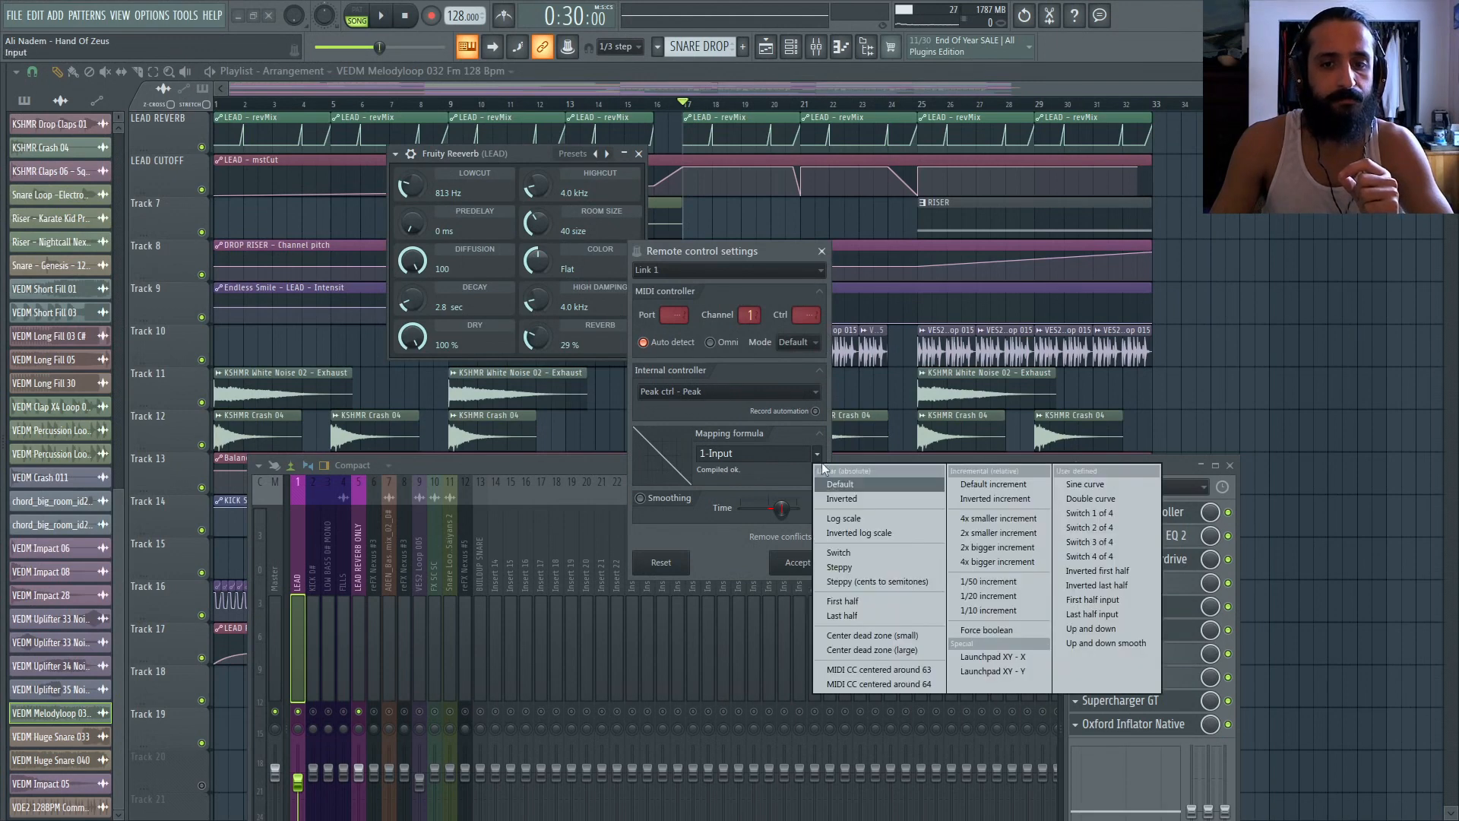
{"action": "left_click", "coordinate": [850, 502]}
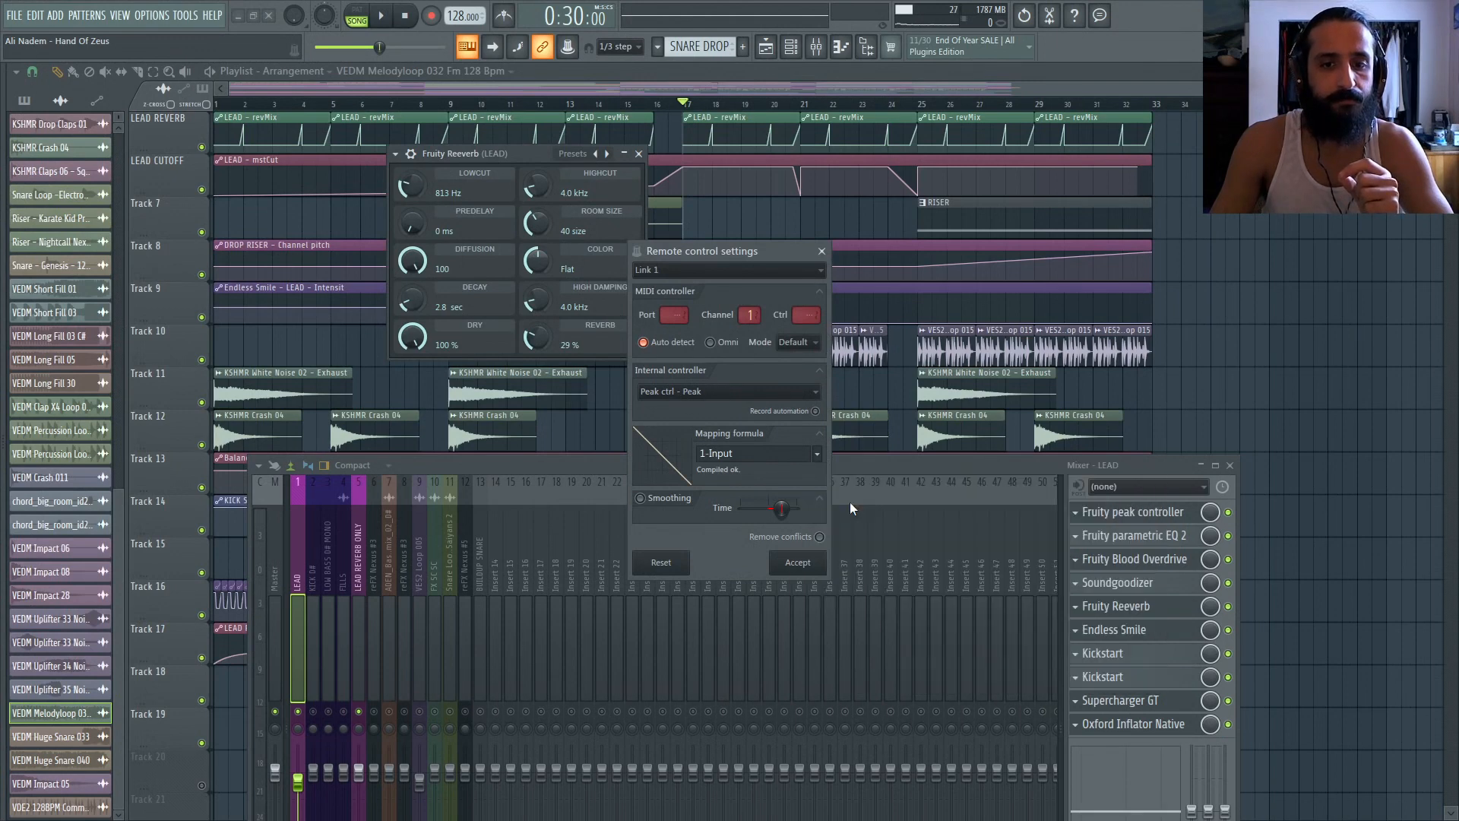
{"action": "left_click", "coordinate": [822, 252]}
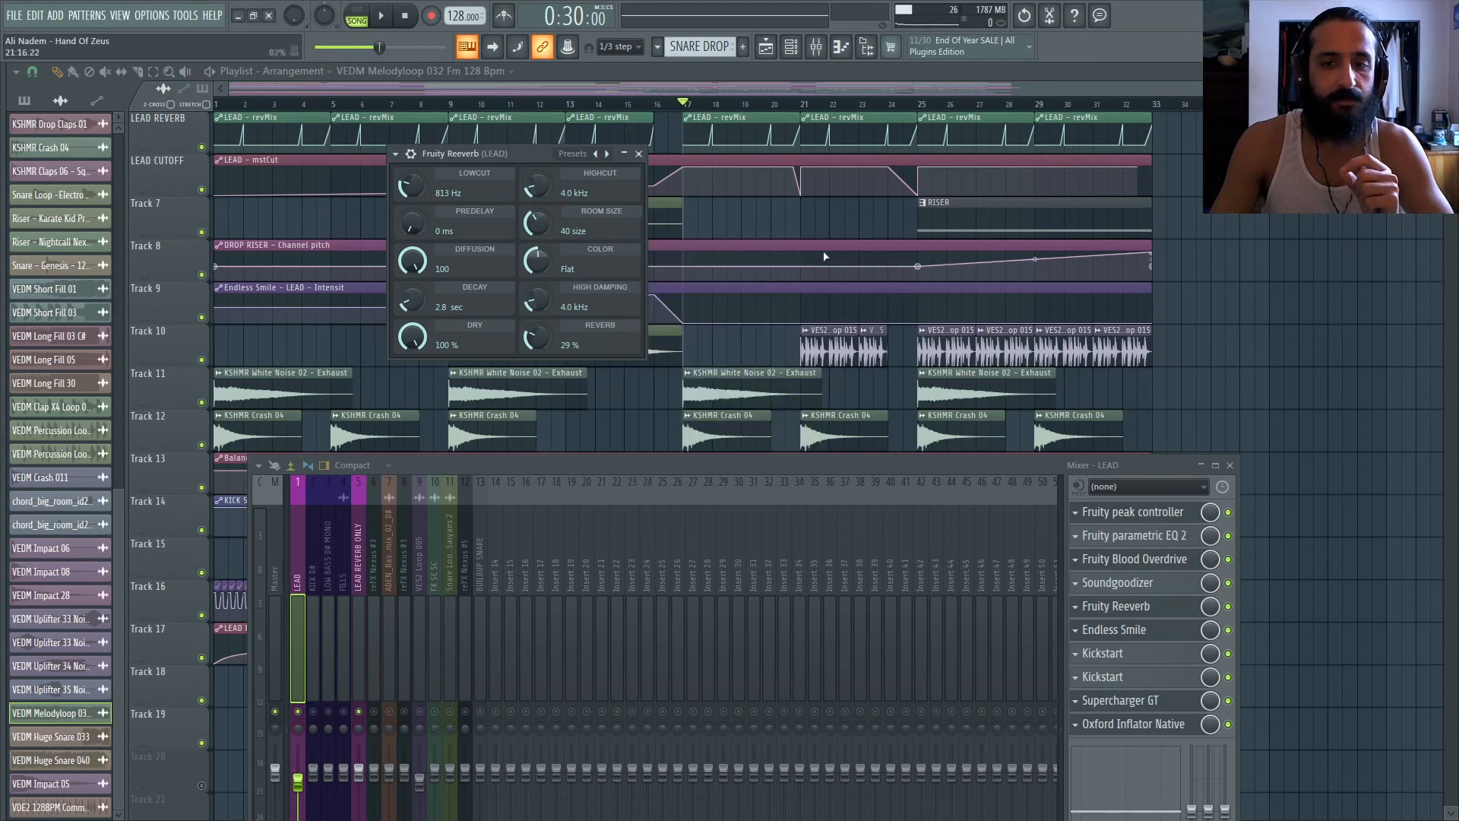
Open the LEAD track's Fruity peak controller, place it beside Fruity Reeverb, and play the drop to watch both react.
{"action": "left_click", "coordinate": [1155, 513]}
{"action": "left_click_drag", "start_coordinate": [627, 167], "coordinate": [791, 189]}
{"action": "left_click", "coordinate": [382, 16]}
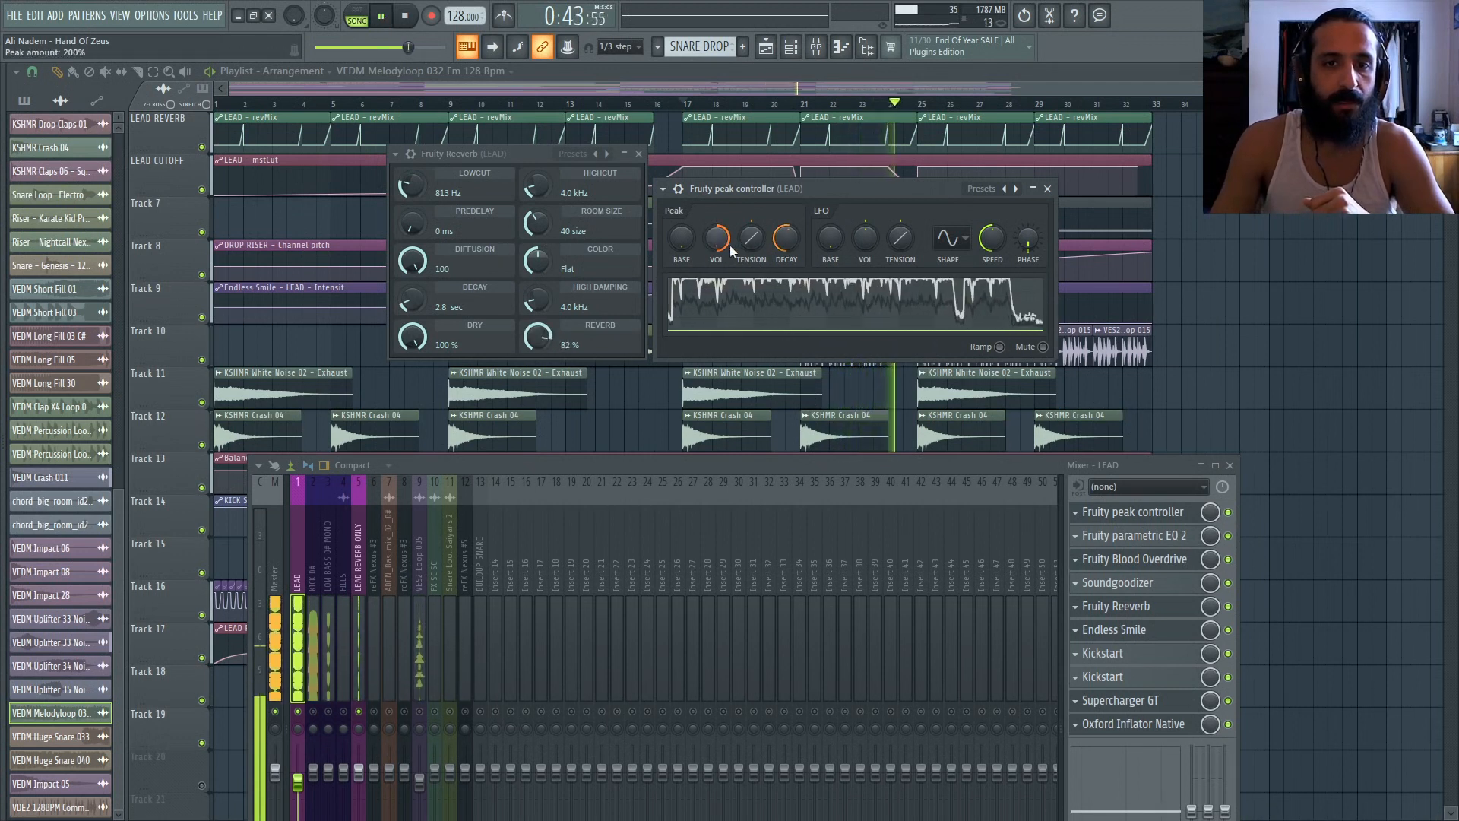
{"action": "key", "text": "space"}
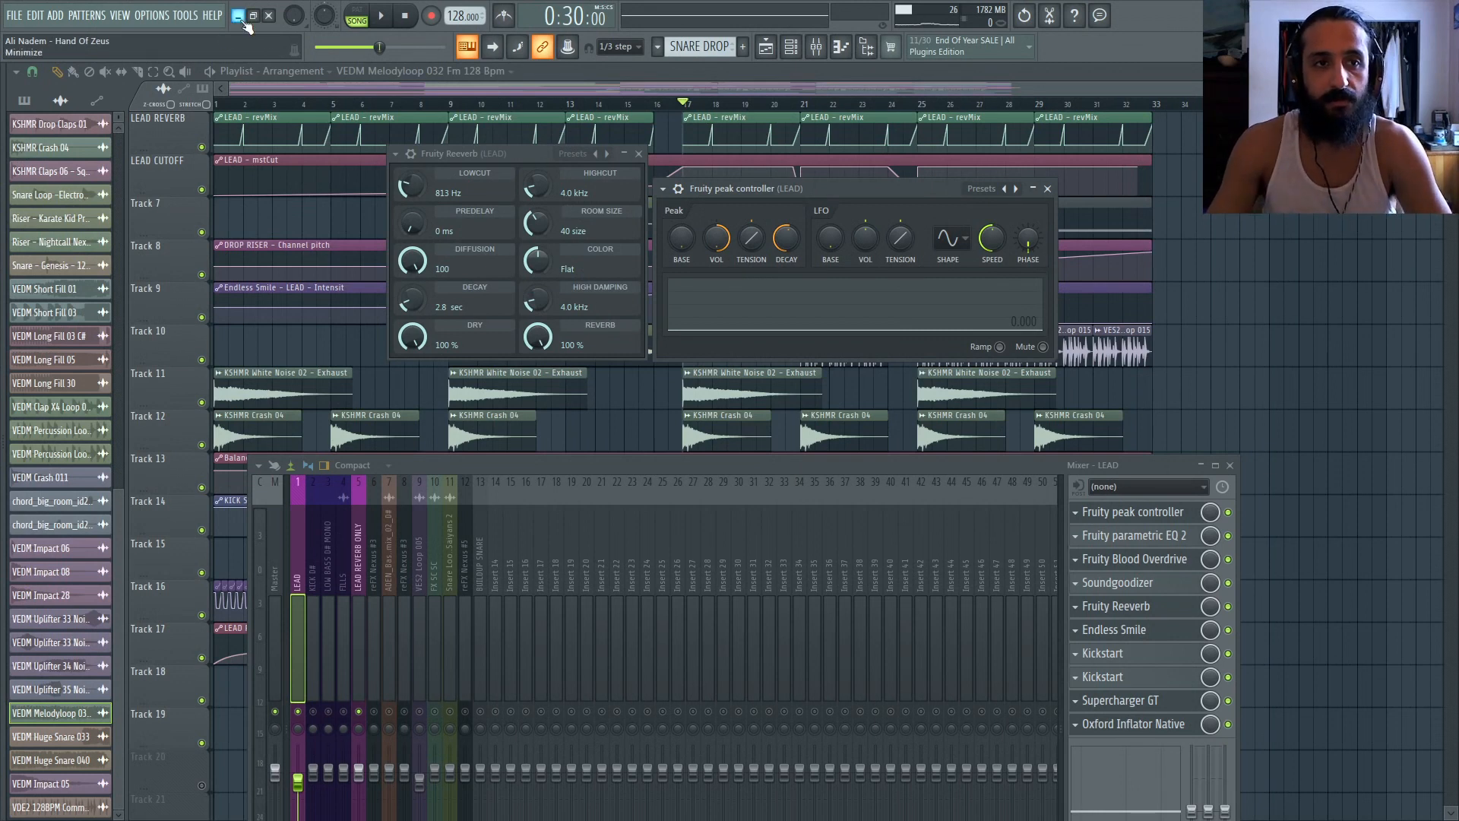
Reset the master volume and play the drop with the peak-controlled reverb active.
{"action": "right_click", "coordinate": [295, 16]}
{"action": "left_click", "coordinate": [313, 25]}
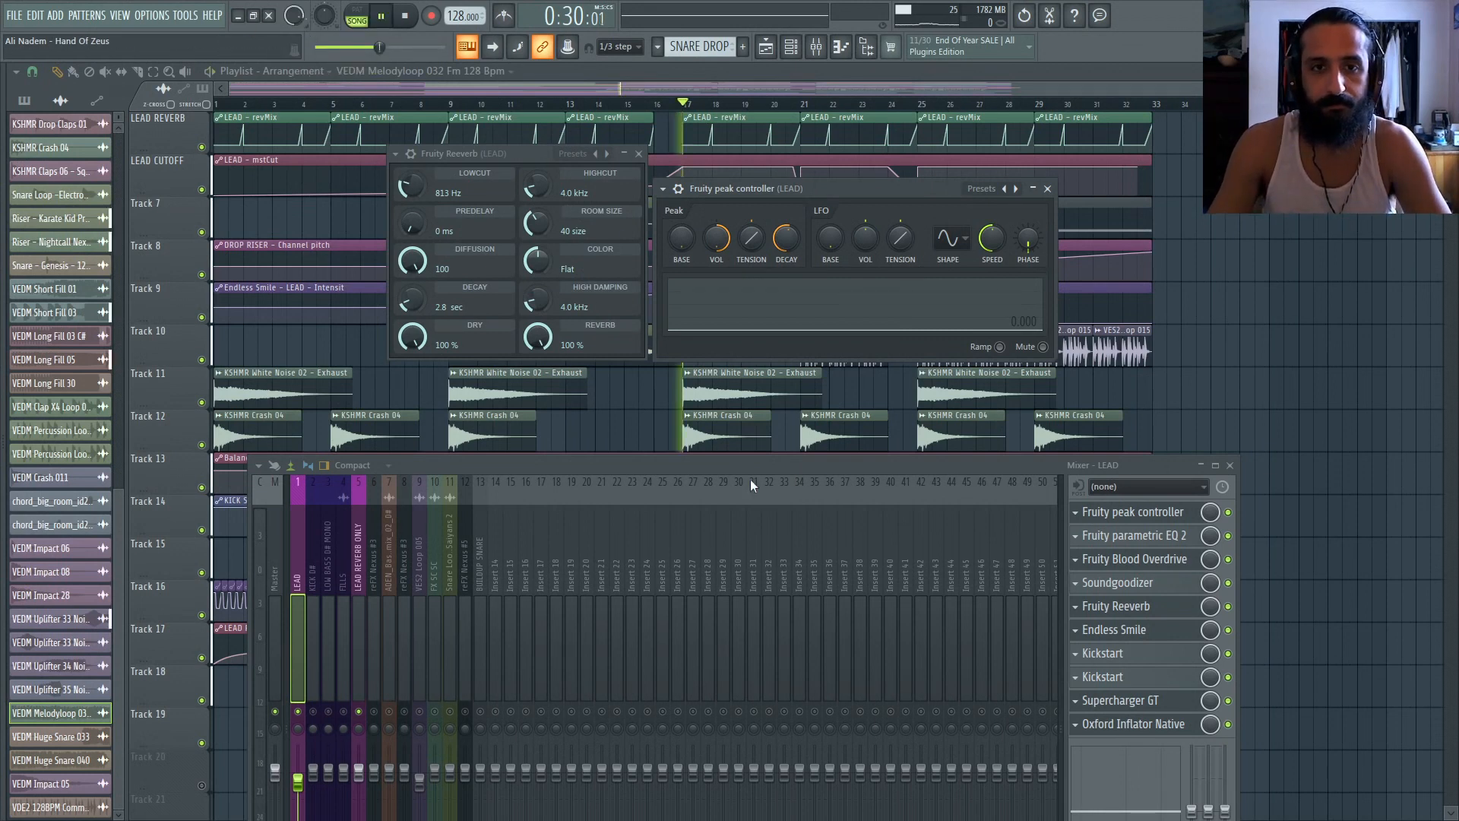
{"action": "key", "text": "space"}
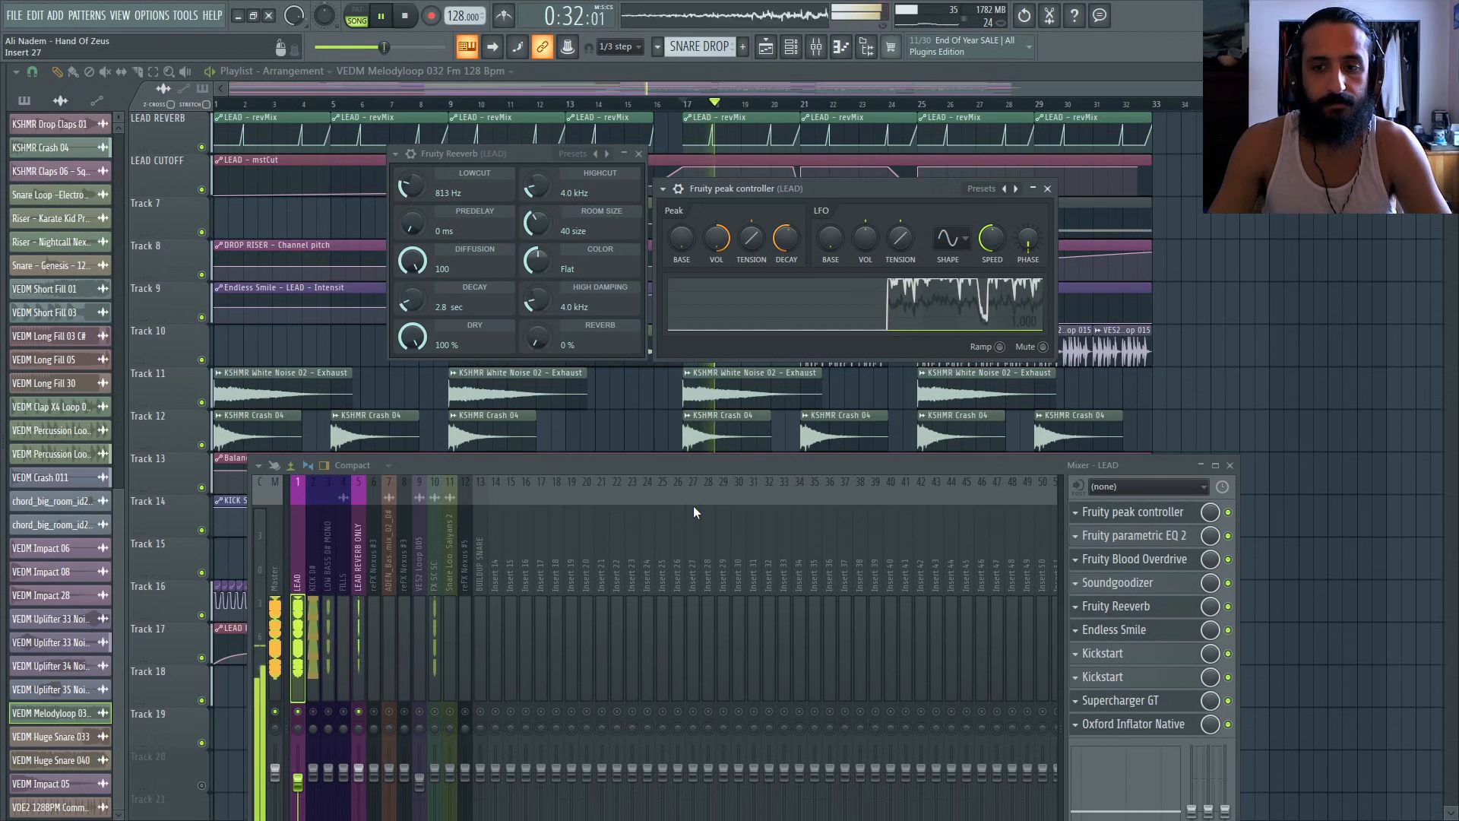
{"action": "key", "text": "space"}
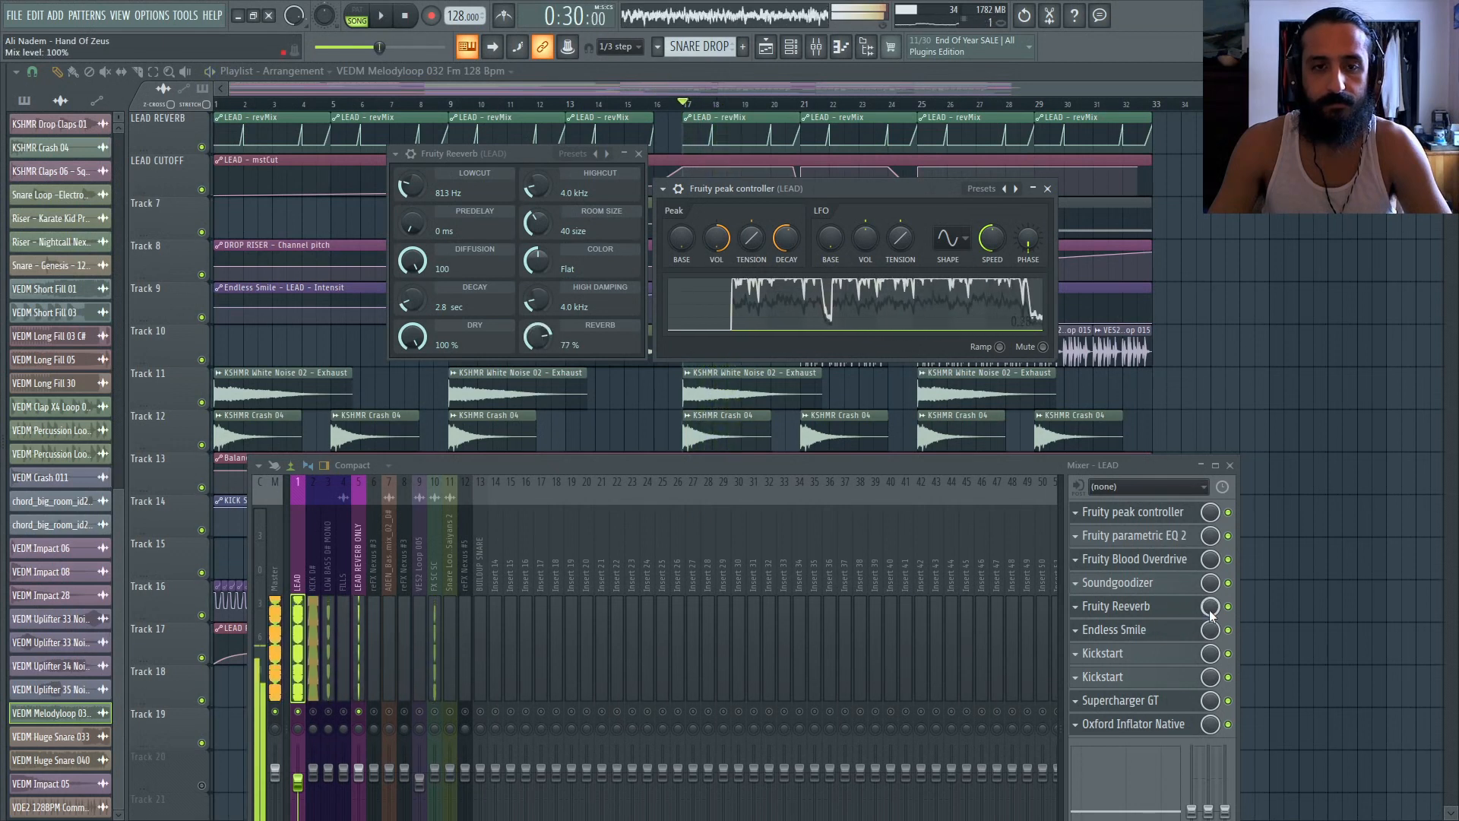
Compare the drop with Fruity Reeverb bypassed and re-enabled, resetting the master volume for playback and lowering it again once stopped.
{"action": "left_click_drag", "start_coordinate": [295, 17], "coordinate": [295, 107]}
{"action": "left_click", "coordinate": [1228, 606]}
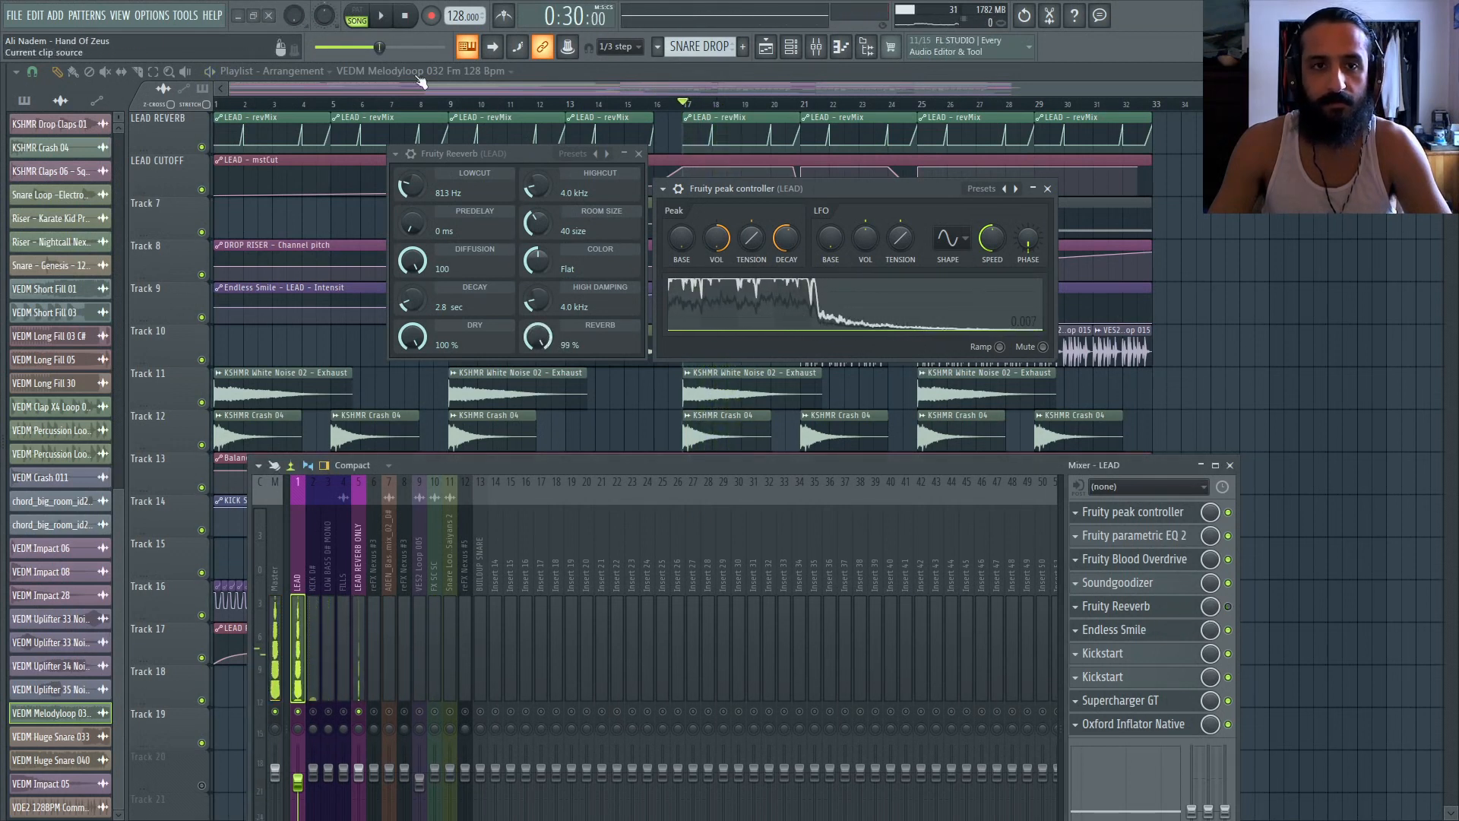
{"action": "left_click", "coordinate": [380, 15]}
{"action": "right_click", "coordinate": [323, 18]}
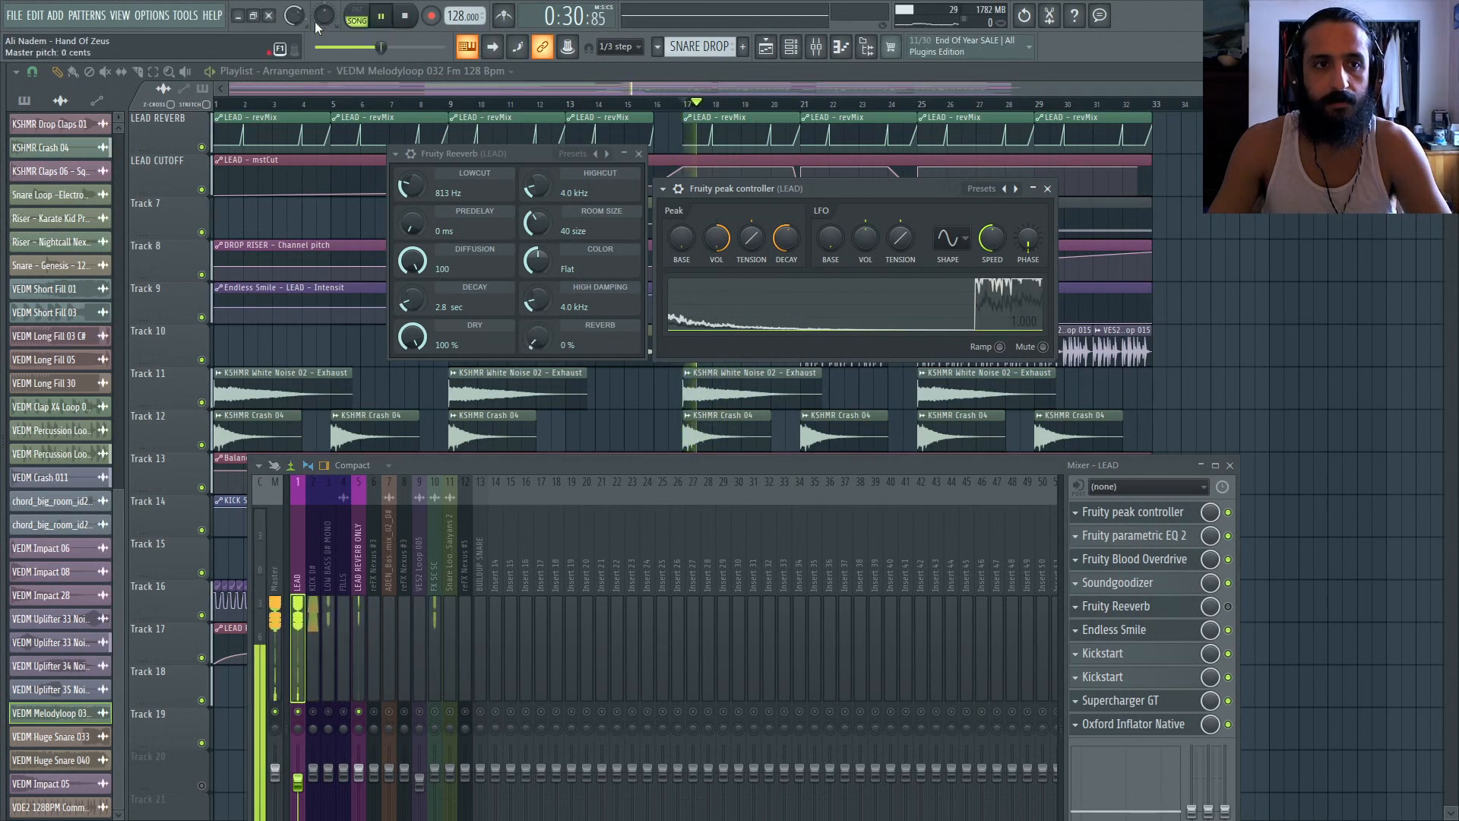
{"action": "left_click", "coordinate": [317, 24]}
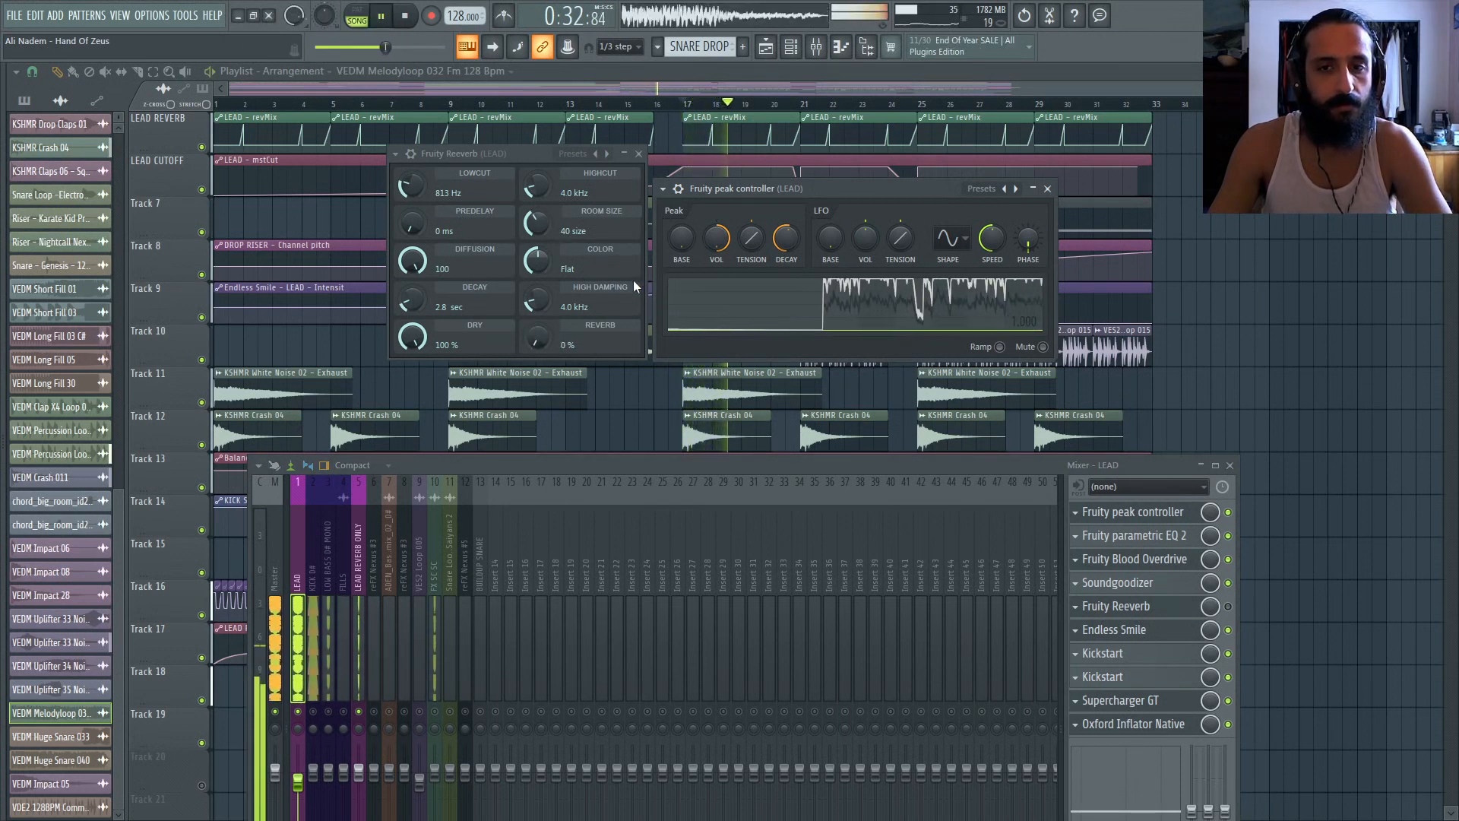
{"action": "left_click", "coordinate": [1228, 606]}
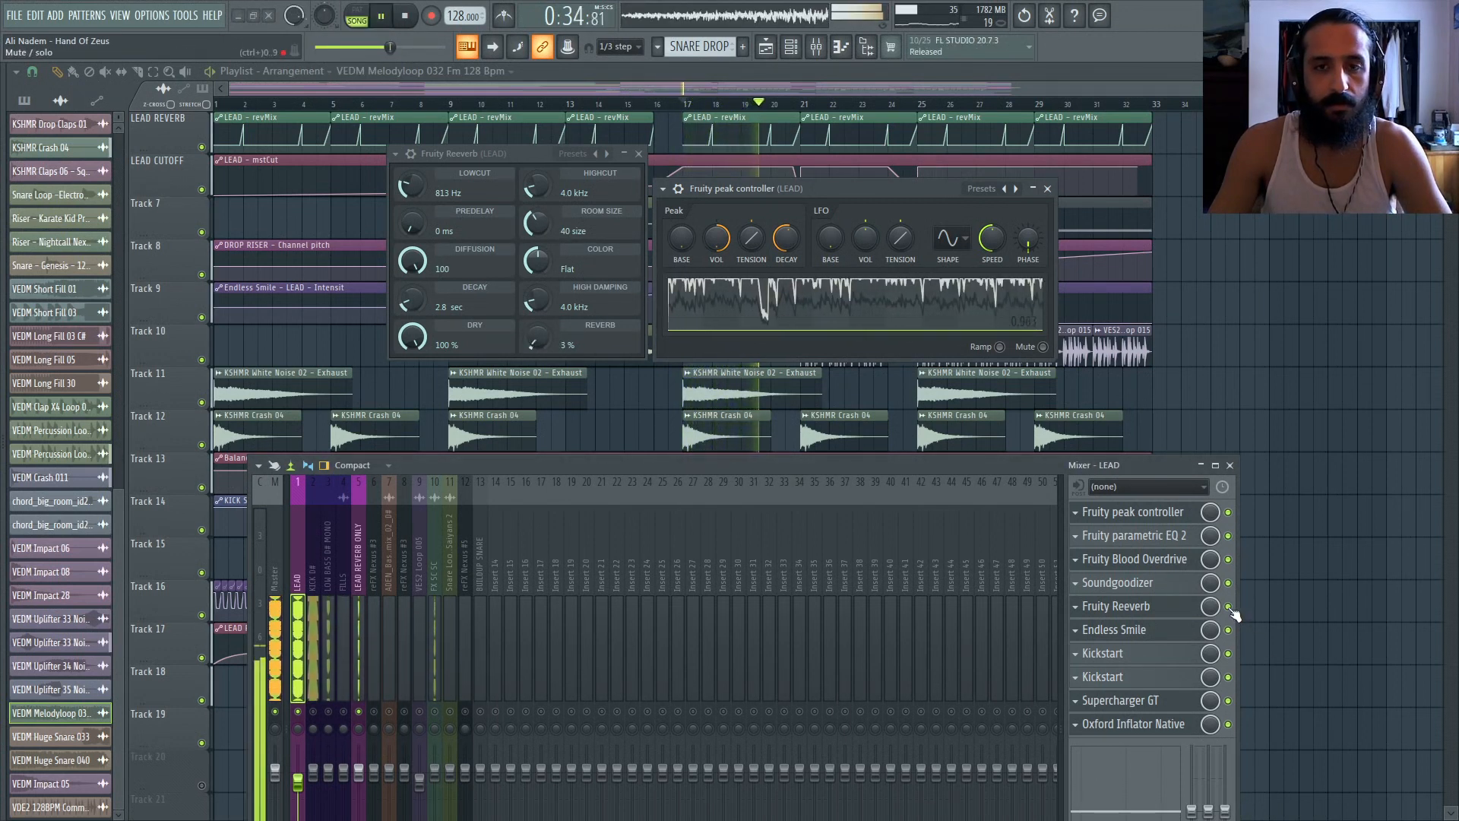
{"action": "key", "text": "space"}
{"action": "left_click_drag", "start_coordinate": [295, 17], "coordinate": [296, 46]}
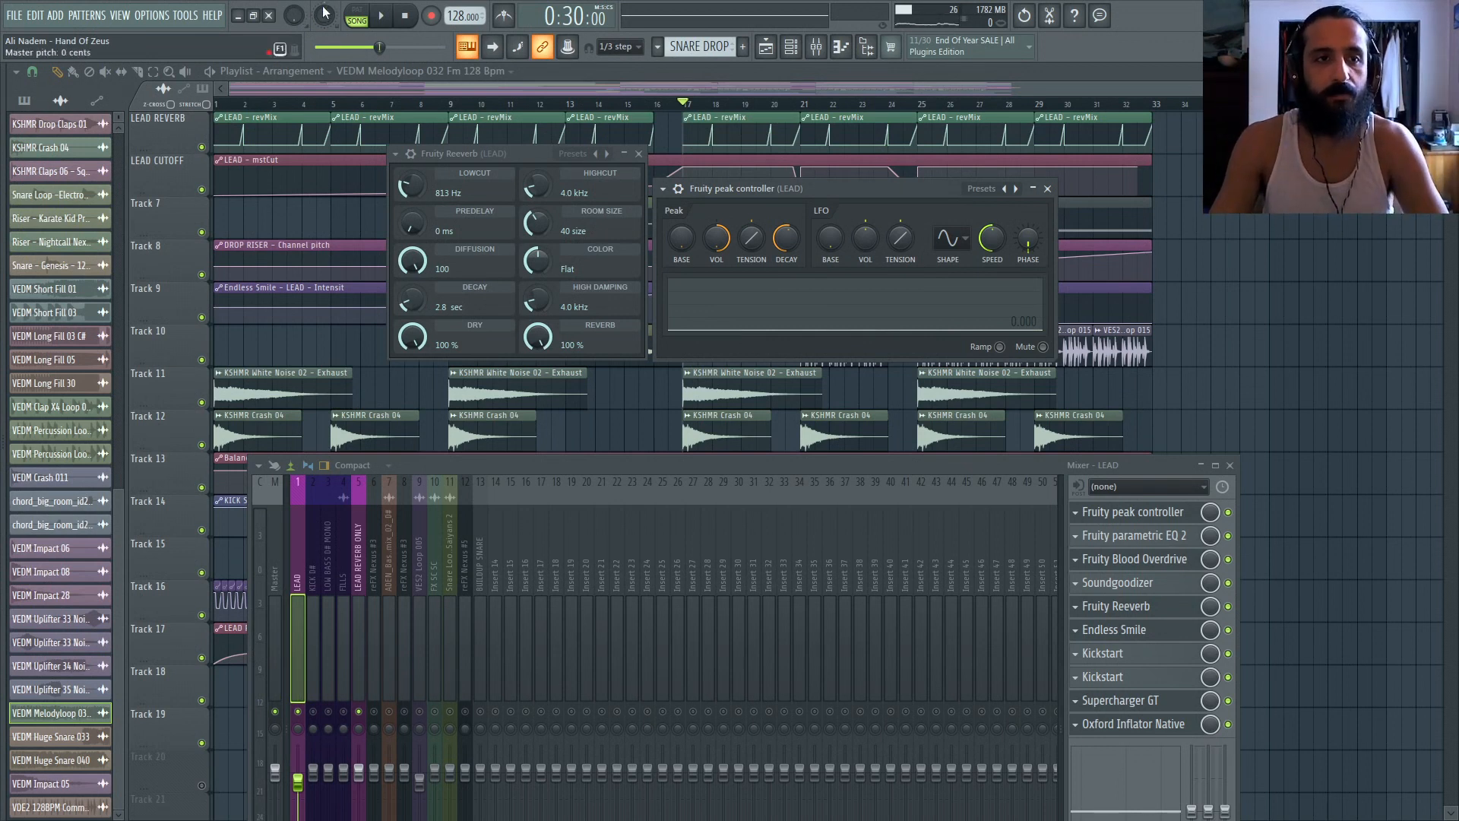
During playback, turn the peak controller's peak volume fully down and up to 200%, and increase its peak decay.
{"action": "key", "text": "space"}
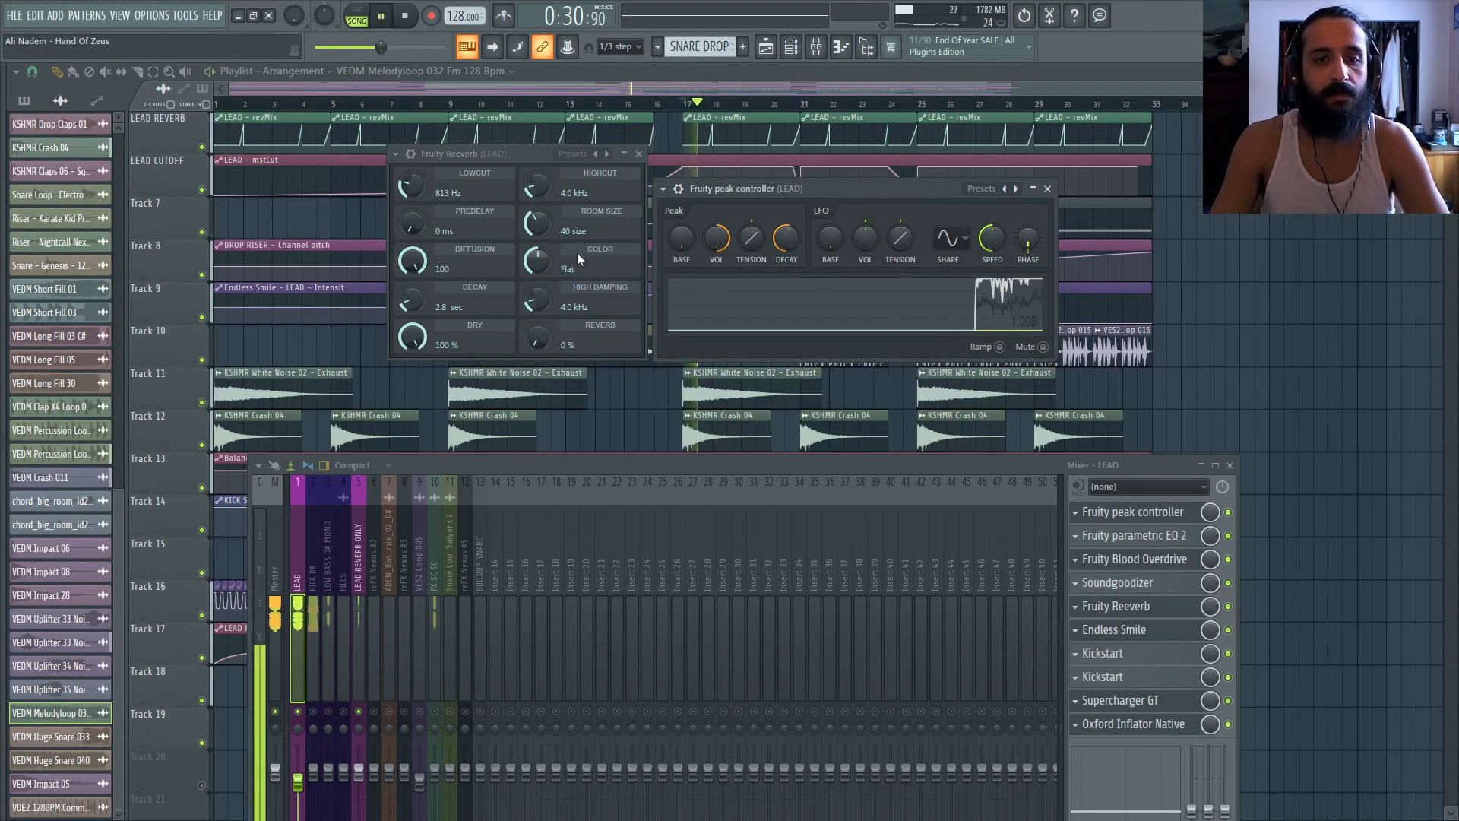
{"action": "left_click_drag", "start_coordinate": [717, 242], "coordinate": [717, 304]}
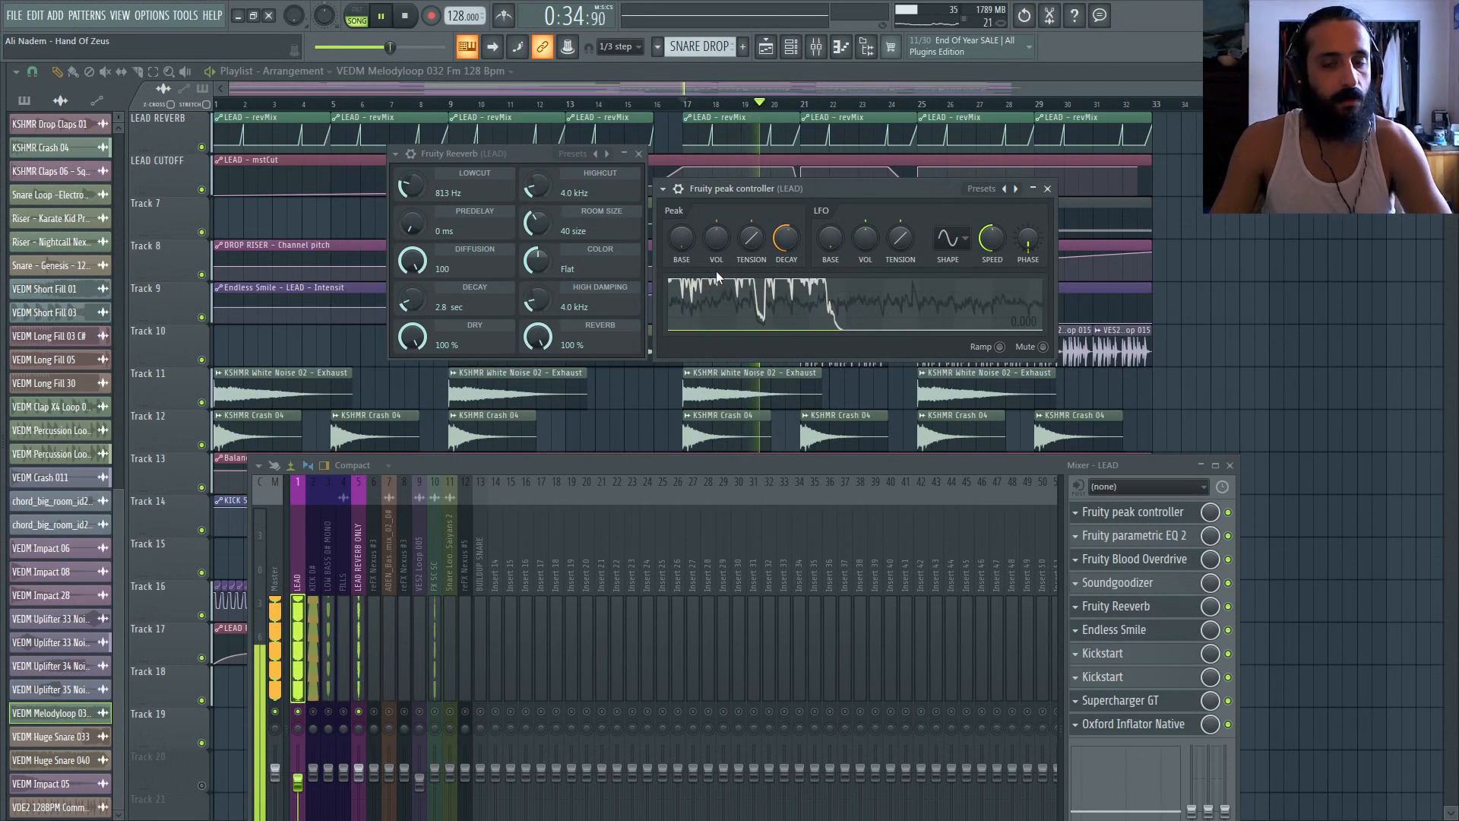
{"action": "left_click_drag", "start_coordinate": [718, 242], "coordinate": [717, 183]}
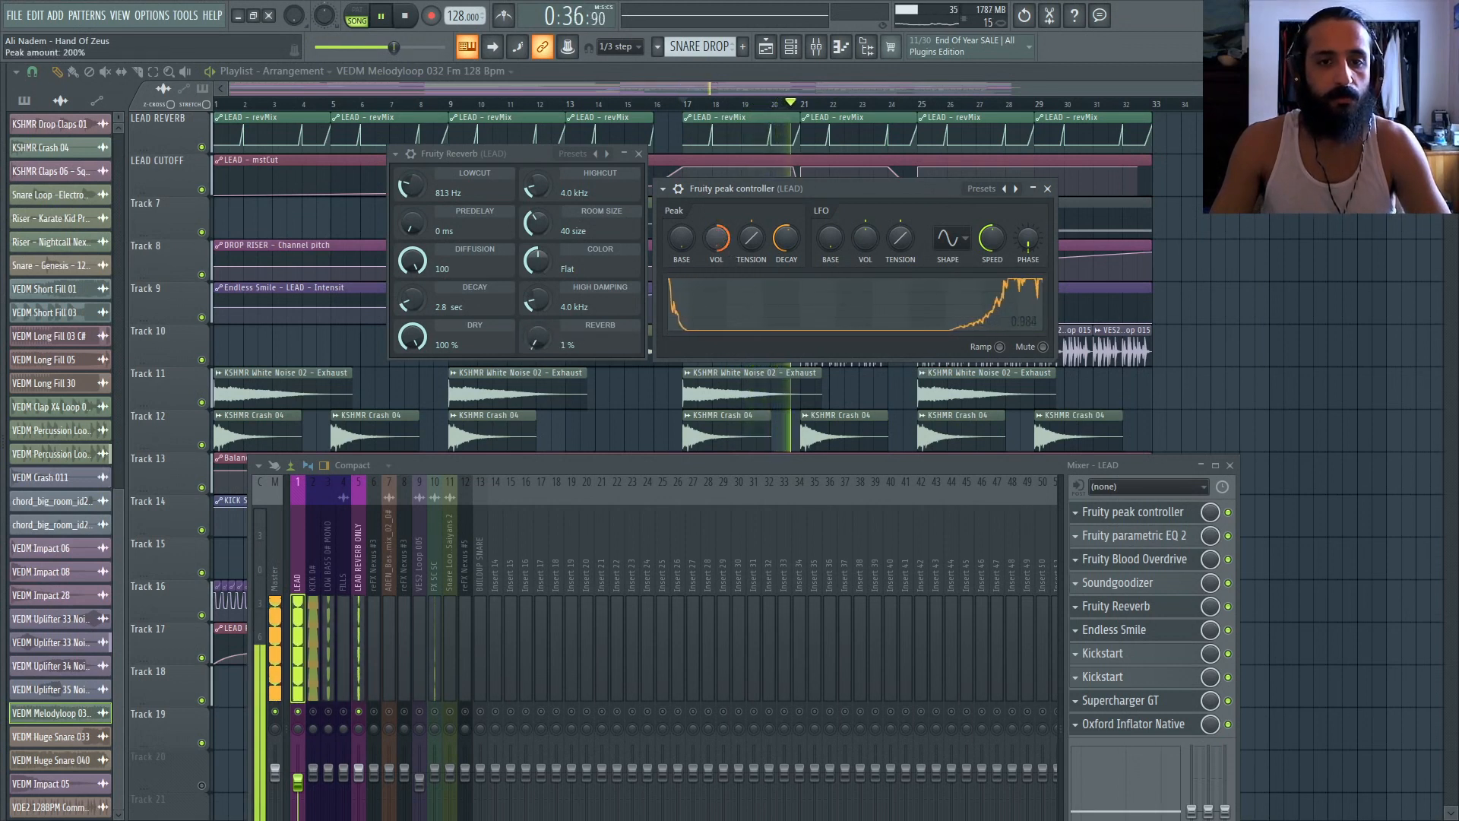
{"action": "mouse_move", "coordinate": [786, 244]}
{"action": "left_mouse_down"}
{"action": "mouse_move", "coordinate": [787, 259]}
{"action": "mouse_move", "coordinate": [788, 245]}
{"action": "left_mouse_up"}
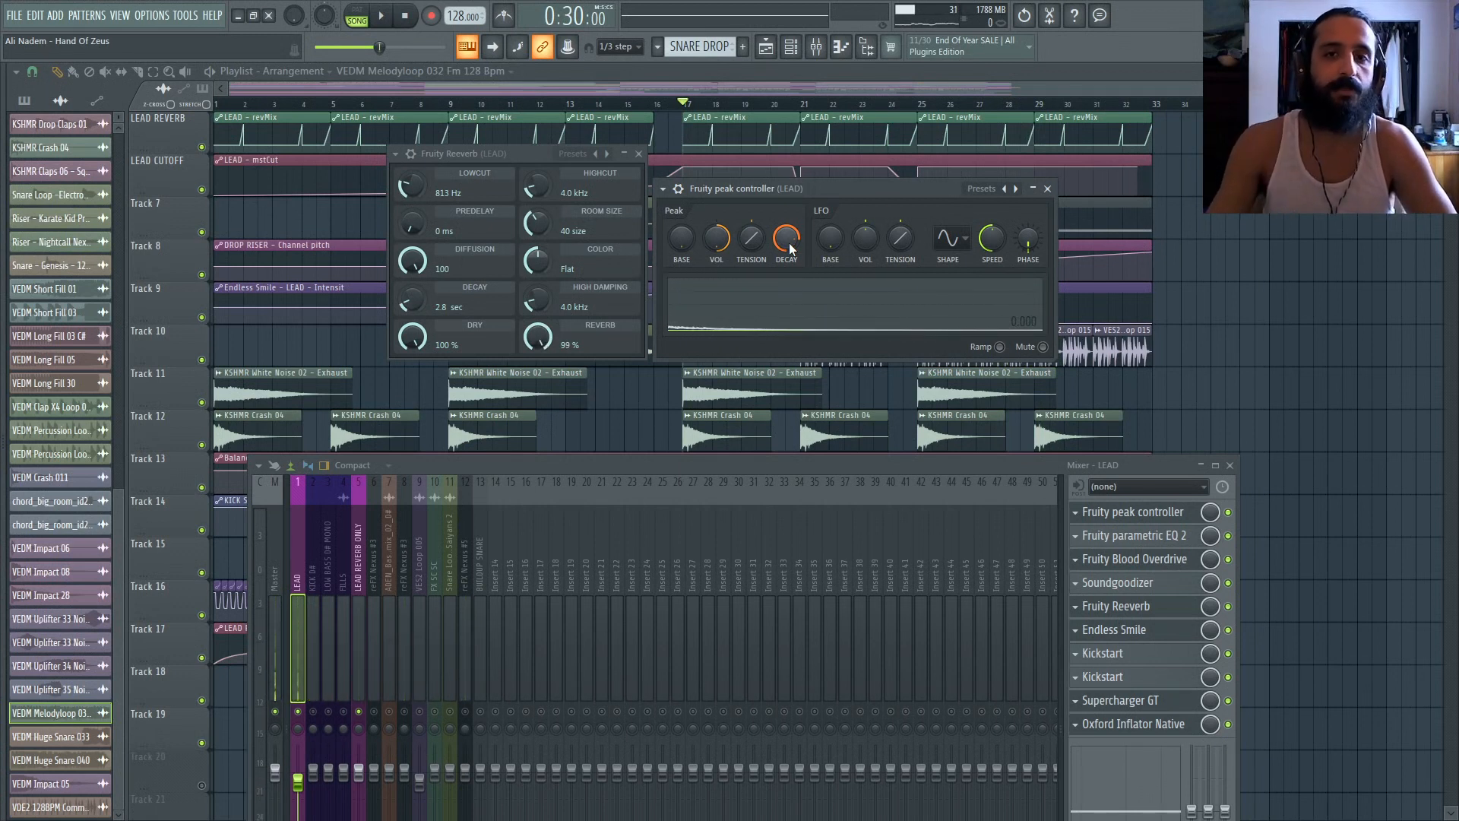
{"action": "left_click", "coordinate": [790, 47]}
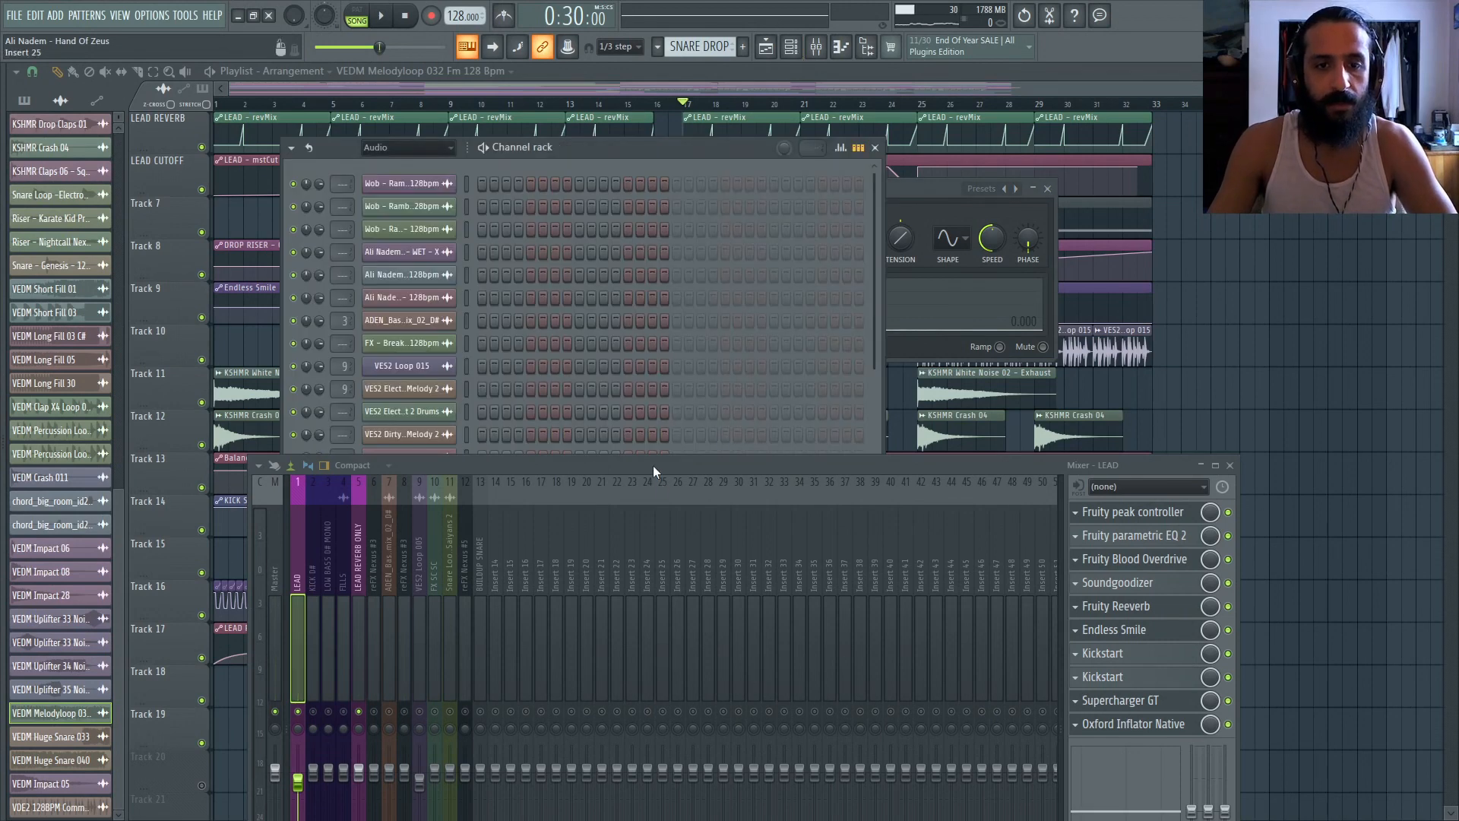
{"action": "left_click", "coordinate": [790, 47]}
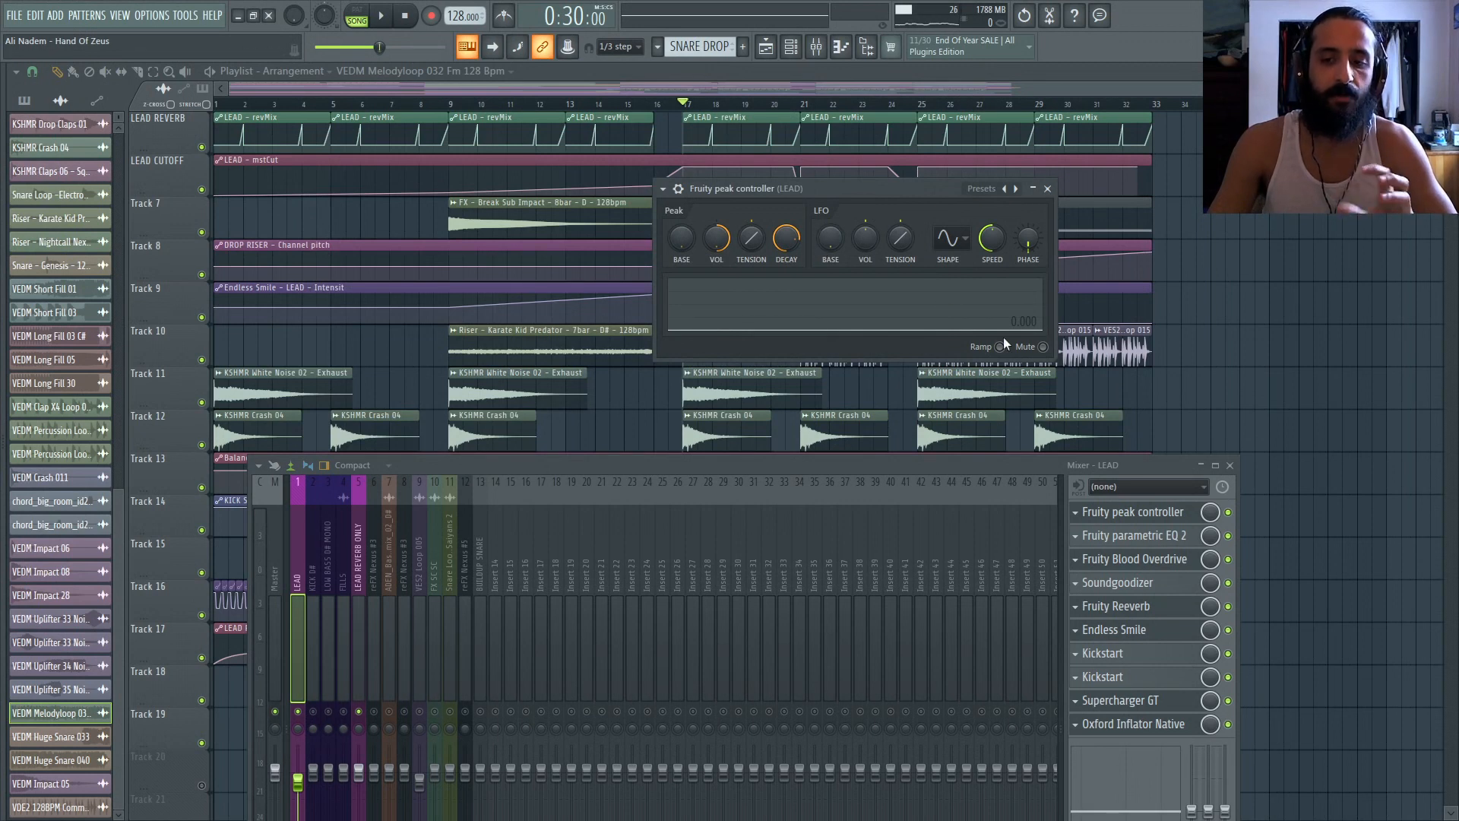
{"action": "left_click", "coordinate": [1156, 610]}
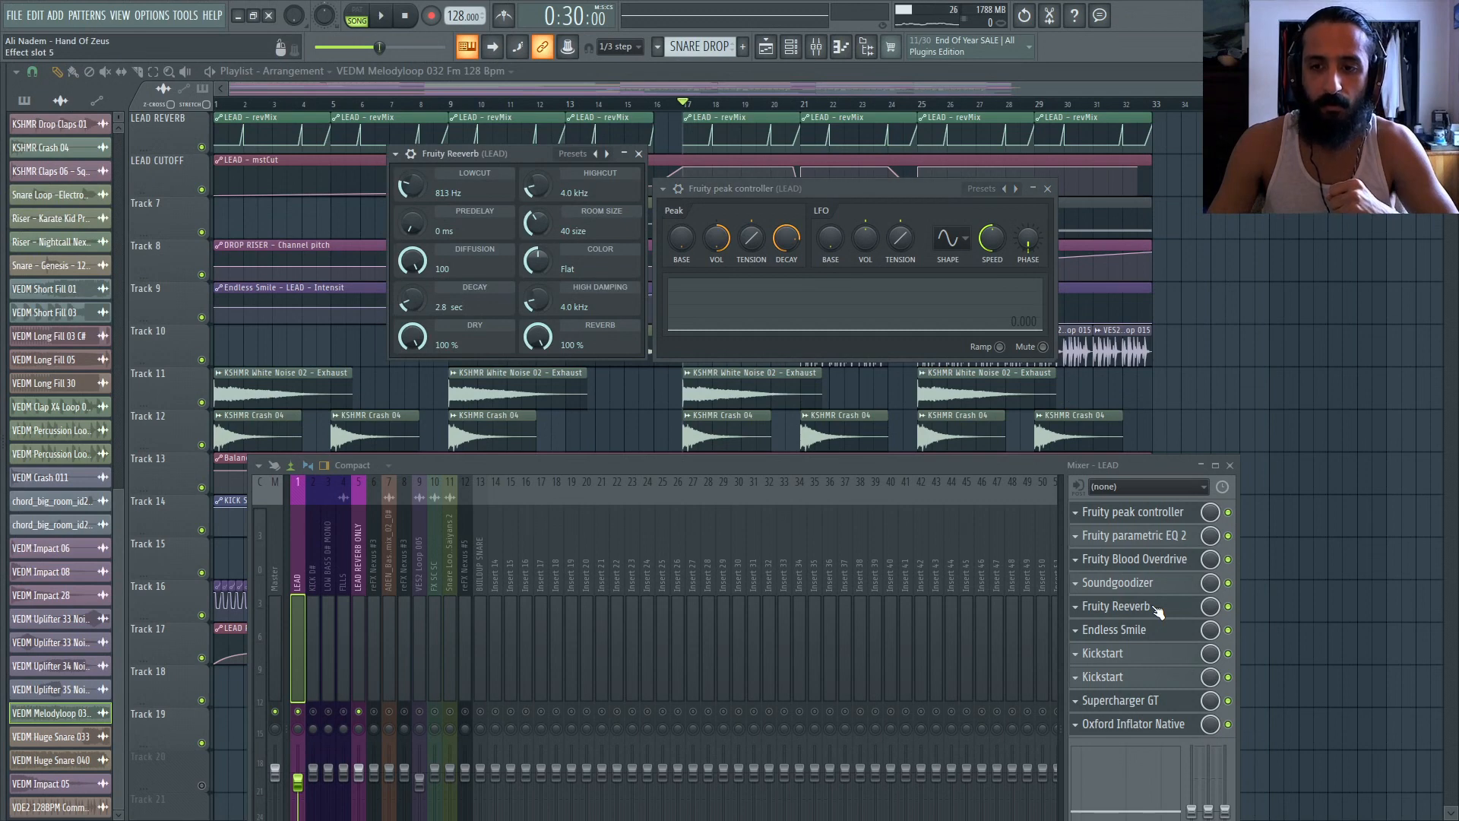
{"action": "left_click", "coordinate": [1137, 511]}
{"action": "left_click", "coordinate": [1138, 511]}
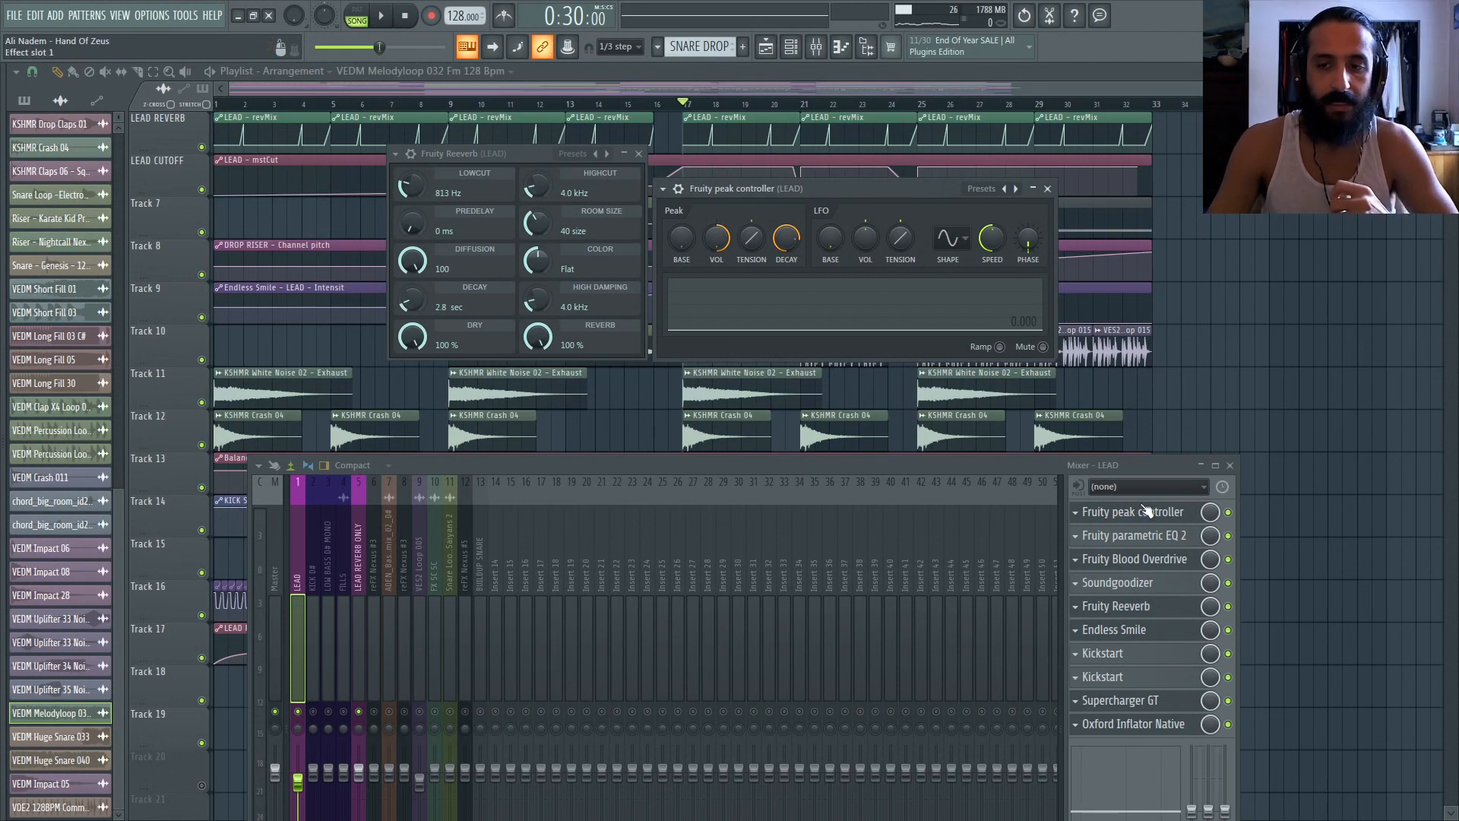
Set the Fruity peak controller's peak volume to 200% and play the drop to check how the reverb level reacts.
{"action": "mouse_move", "coordinate": [717, 237]}
{"action": "left_mouse_down"}
{"action": "mouse_move", "coordinate": [717, 258]}
{"action": "mouse_move", "coordinate": [717, 213]}
{"action": "left_mouse_up"}
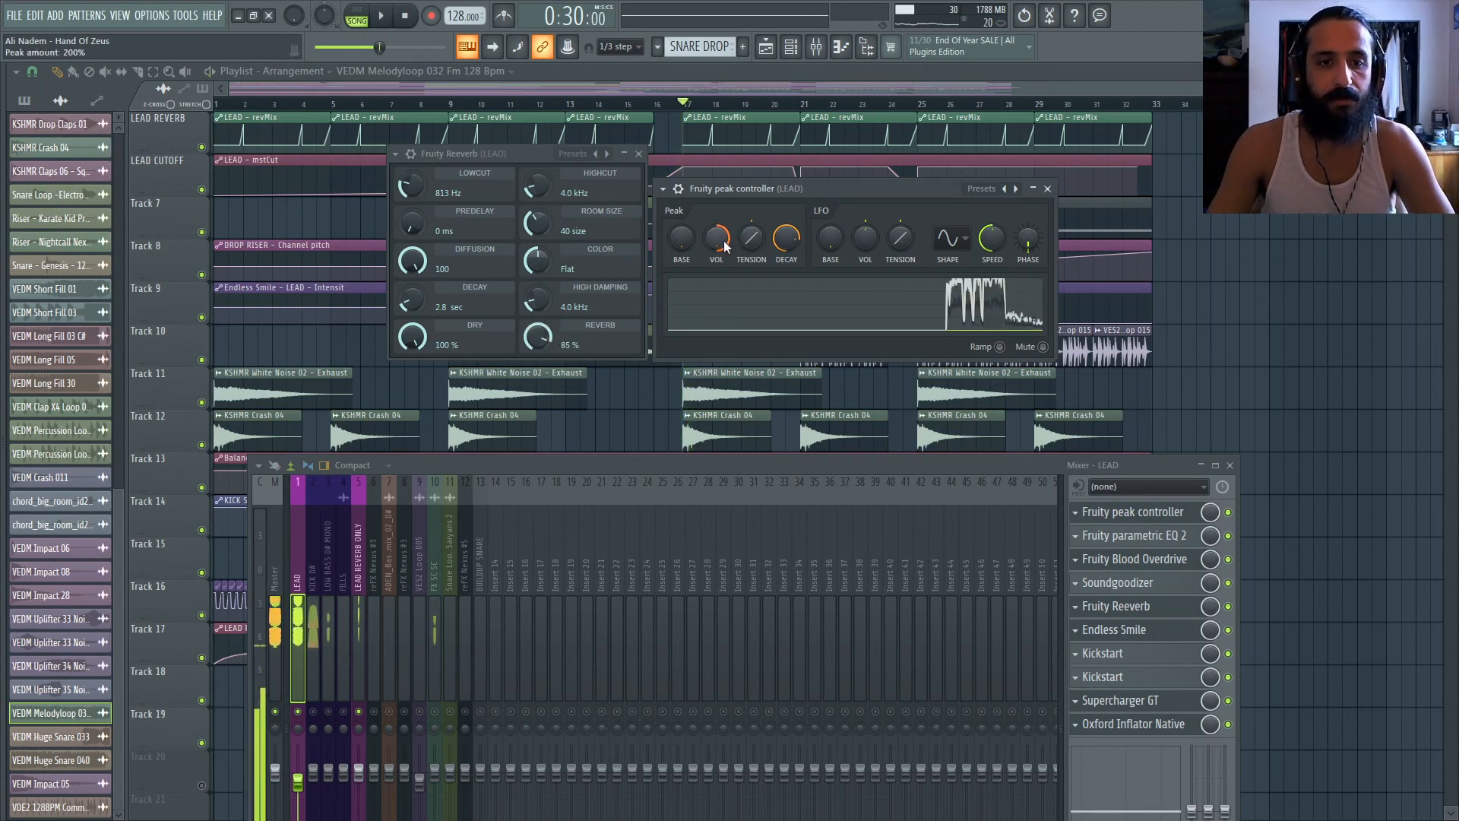
{"action": "key", "text": "space"}
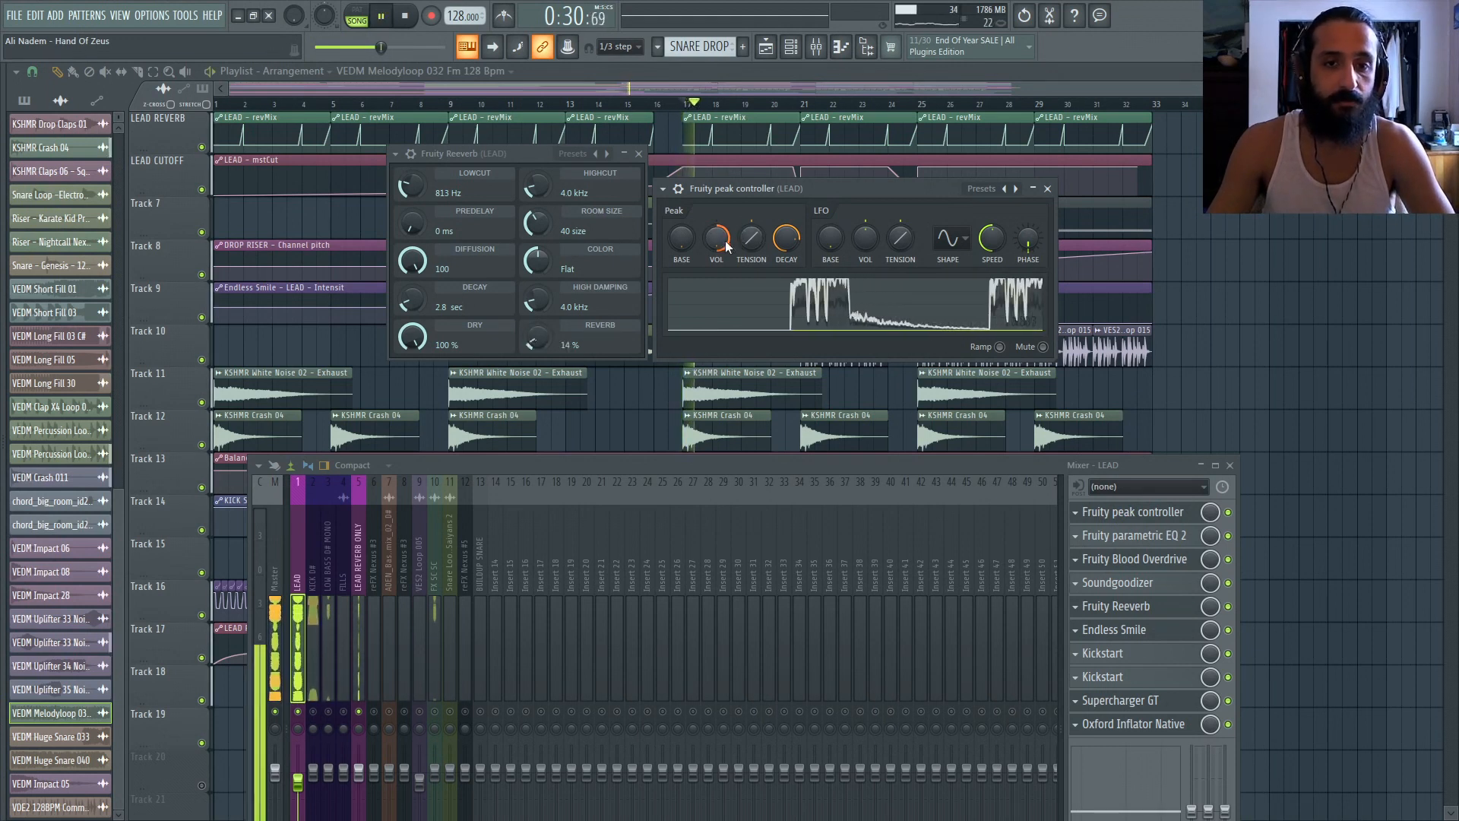
{"action": "key", "text": "space"}
Link Fruity Reeverb's reverb level to Peak ctrl - Peak with the inverted 1-Input mapping formula and accept the settings.
{"action": "right_click", "coordinate": [541, 334]}
{"action": "left_click", "coordinate": [579, 475]}
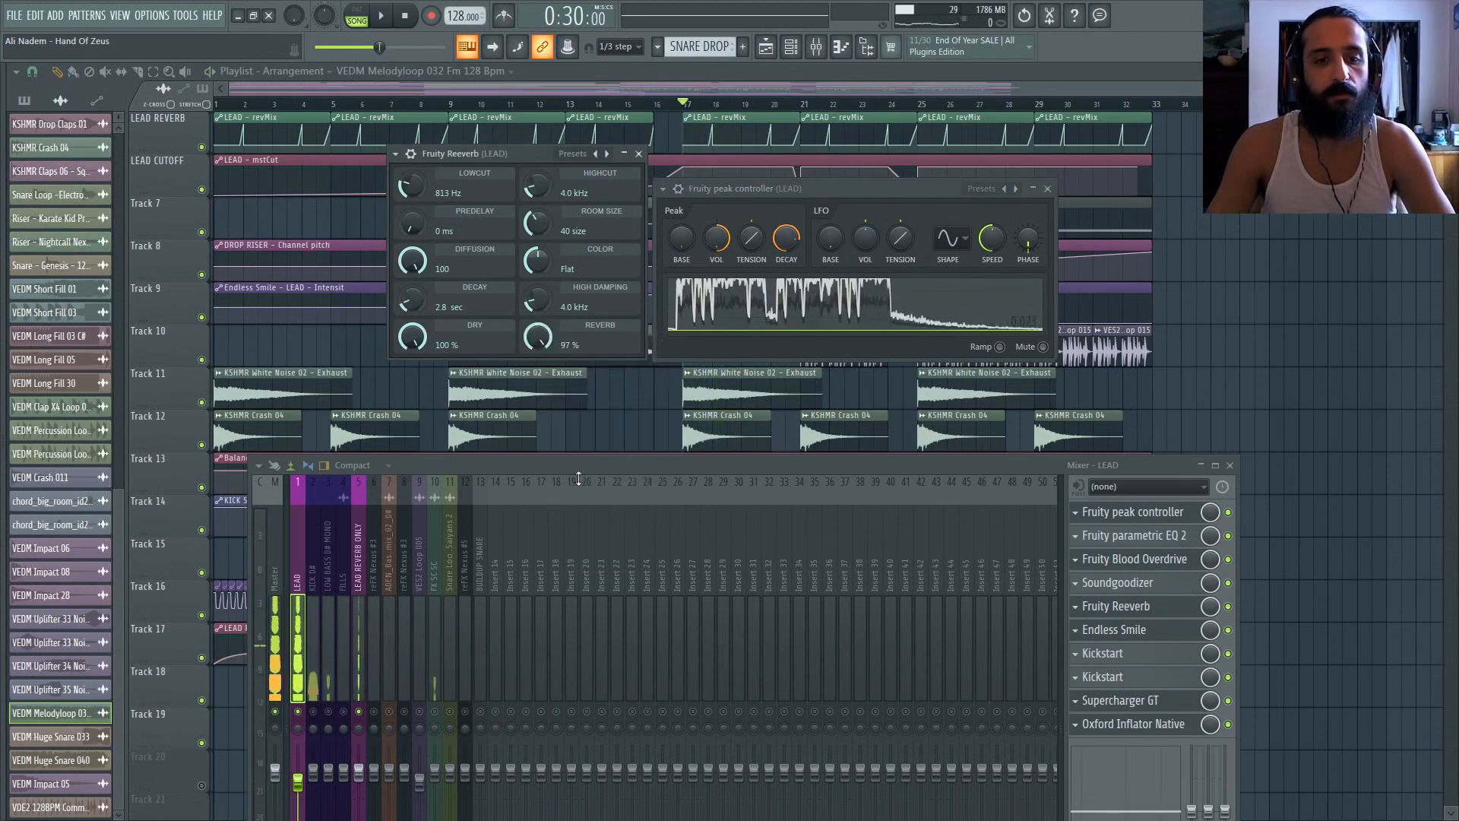
{"action": "left_click", "coordinate": [726, 391]}
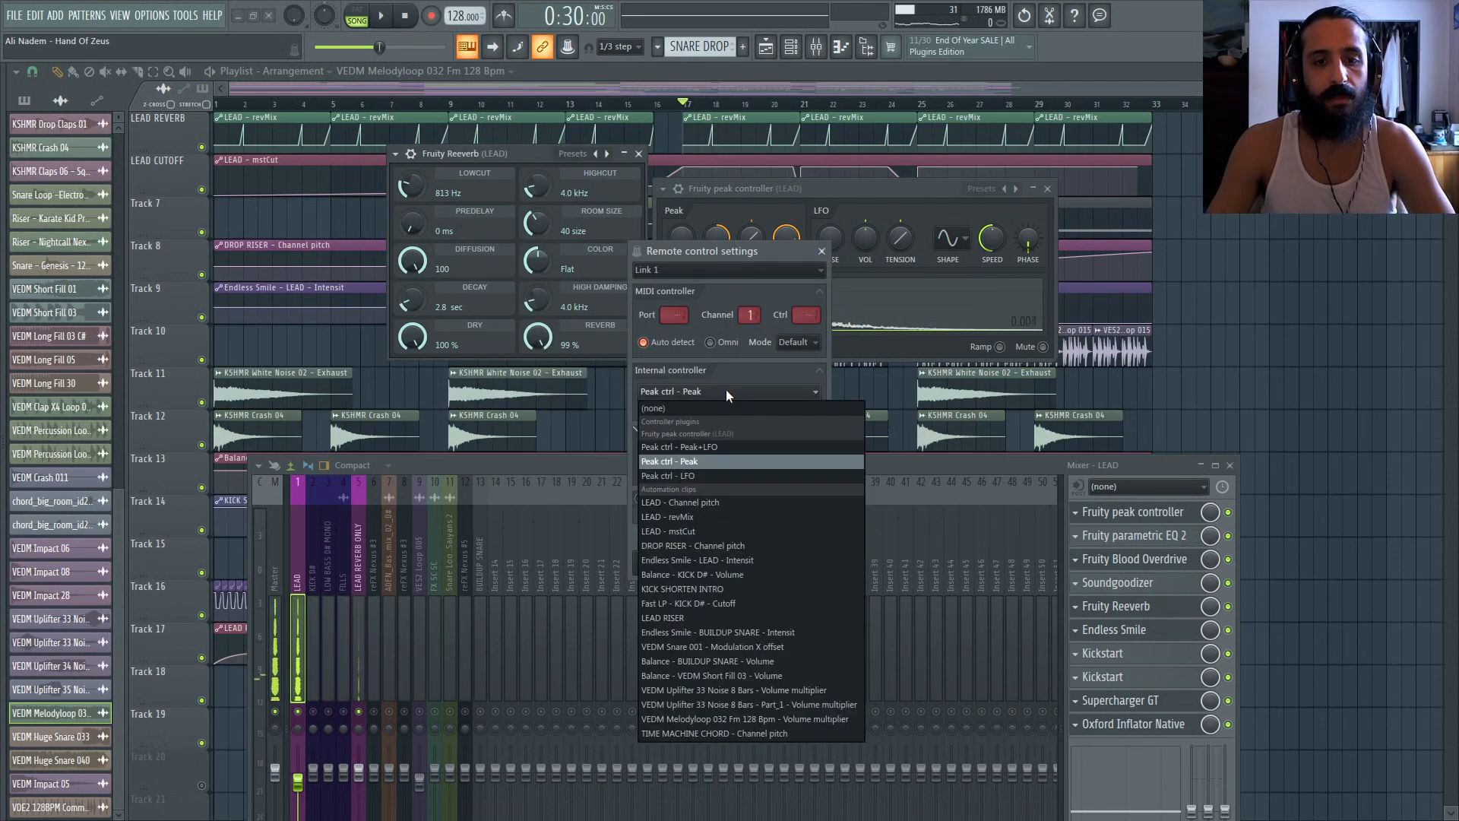
{"action": "left_click", "coordinate": [690, 461]}
{"action": "left_click", "coordinate": [819, 454]}
{"action": "left_click", "coordinate": [833, 504]}
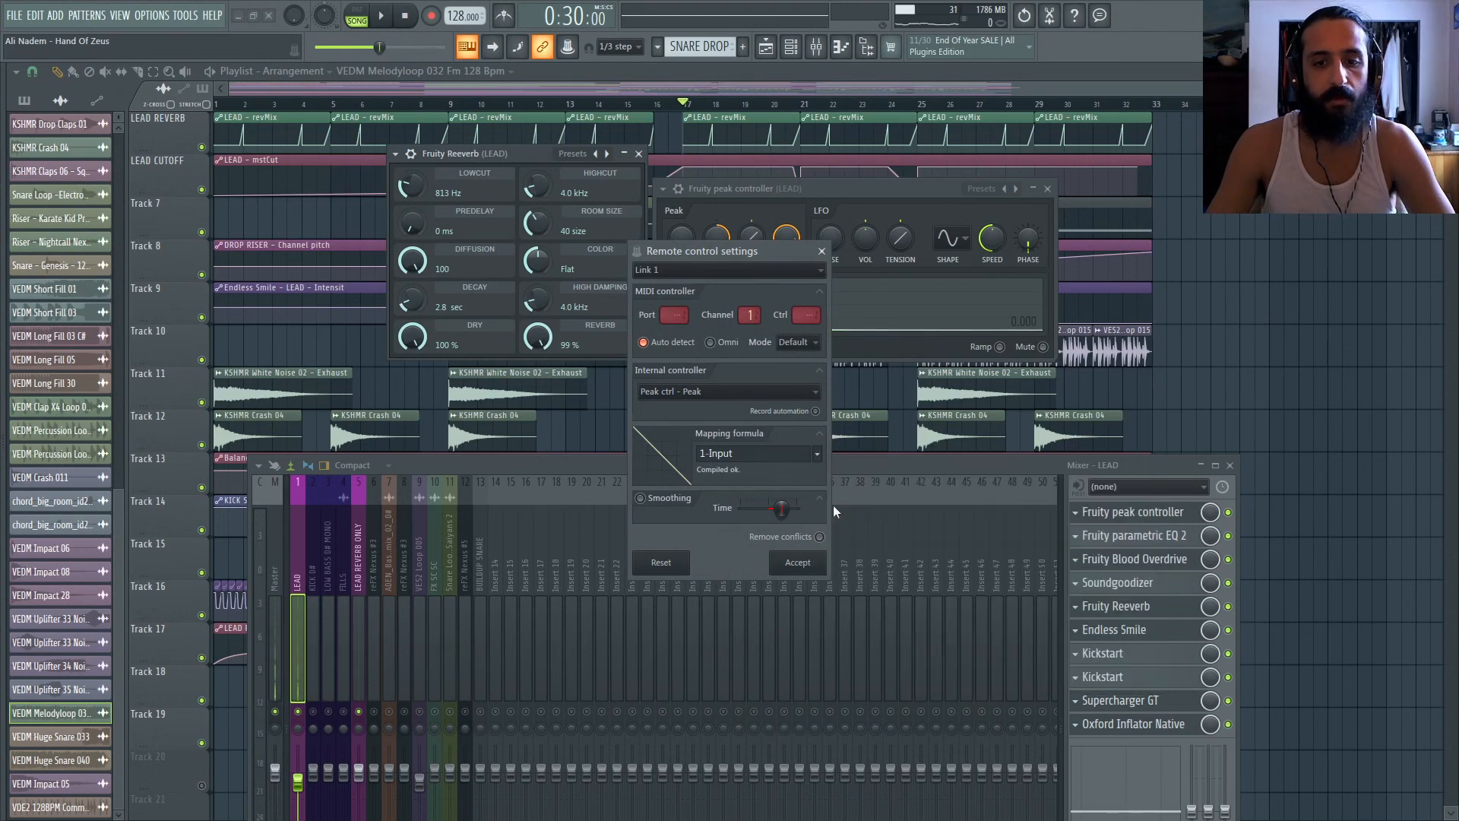
{"action": "left_click", "coordinate": [798, 565]}
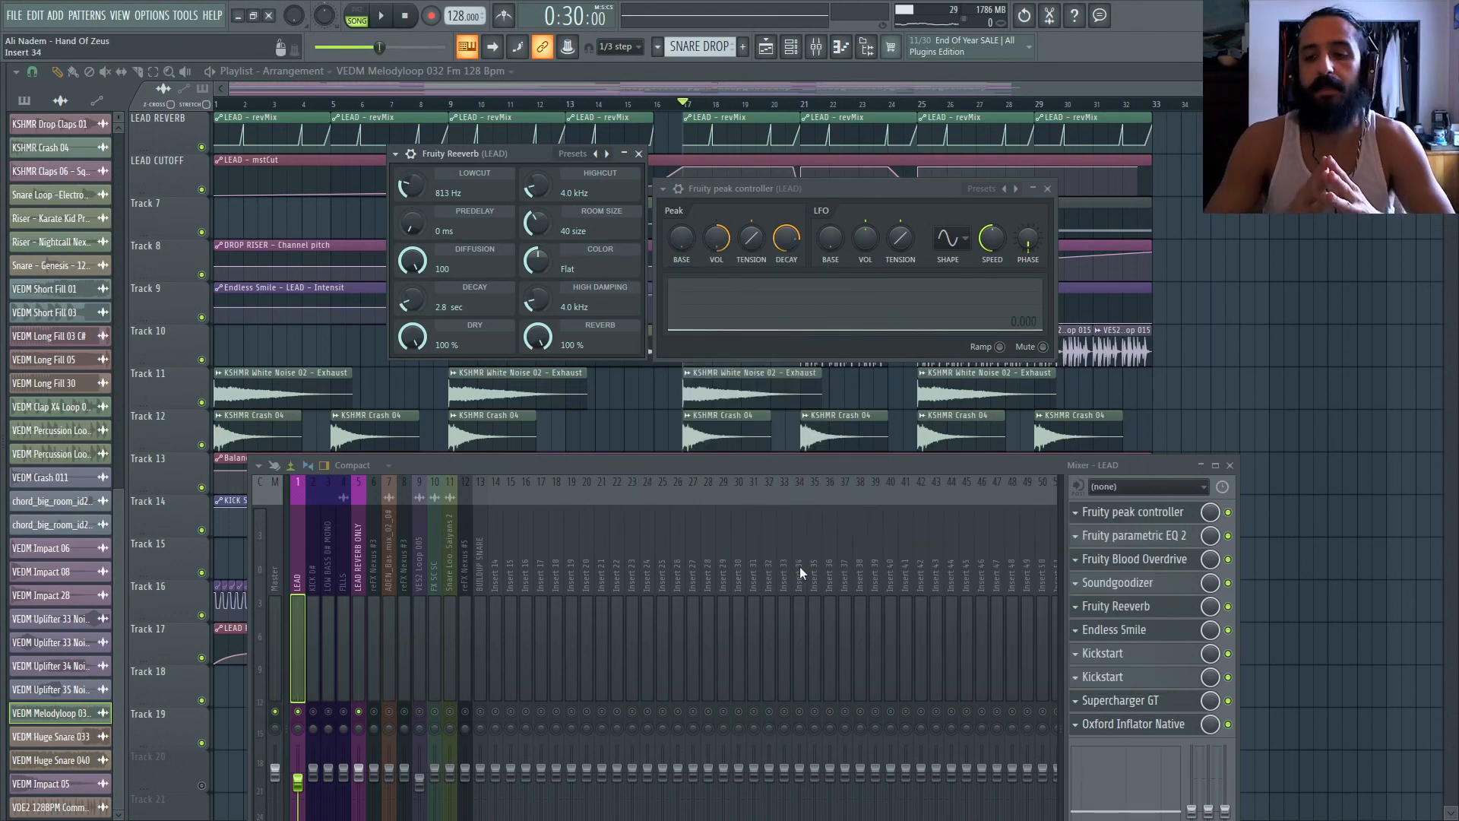